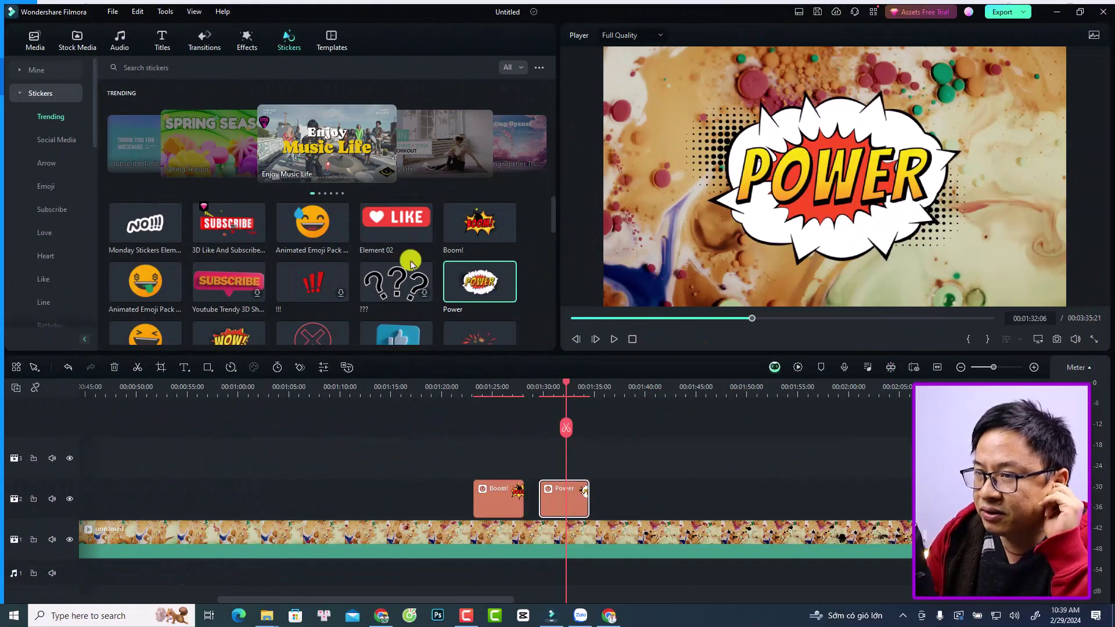
Step: Move the playhead to 00:01:38:16, just past the Power sticker, and select the main video clip
{"action": "left_click", "coordinate": [558, 396]}
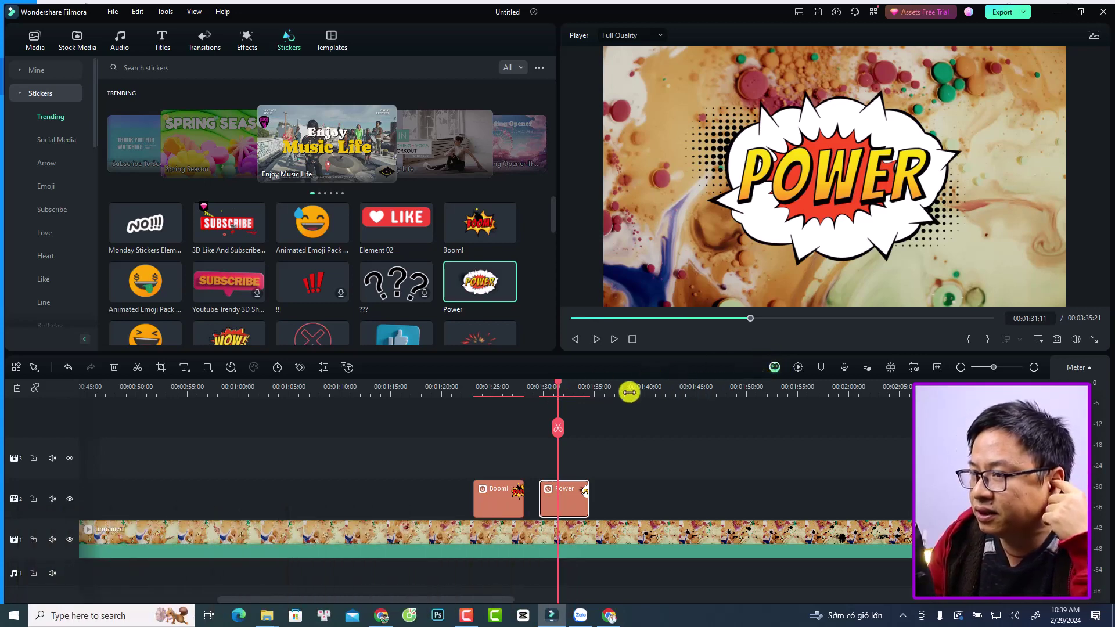
{"action": "left_click", "coordinate": [595, 386]}
{"action": "left_click_drag", "start_coordinate": [595, 385], "coordinate": [639, 386]}
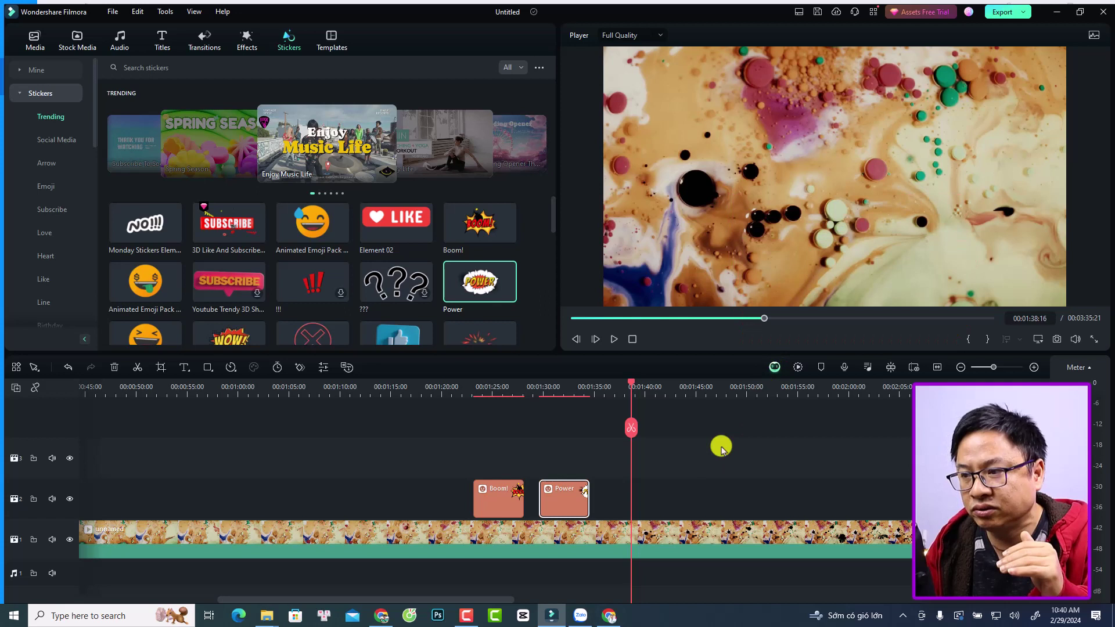
{"action": "left_click", "coordinate": [668, 540]}
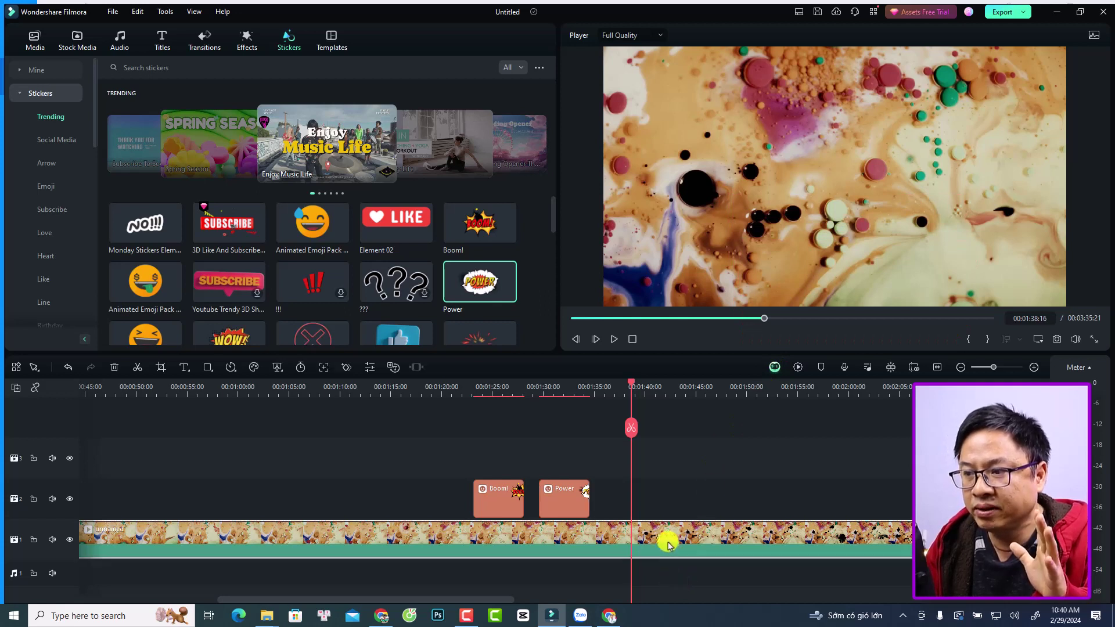
Step: Ask Filmora Copilot 'how to crop this video' and get its Crop&Pan&Zoom Video suggestion
{"action": "left_click", "coordinate": [773, 369]}
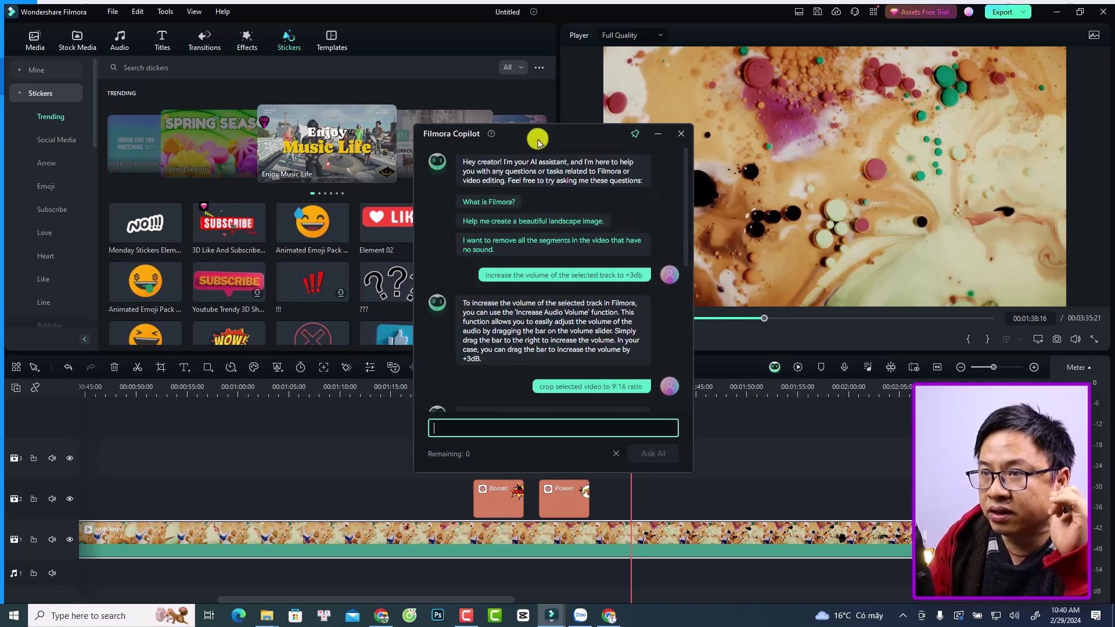
{"action": "left_click_drag", "start_coordinate": [537, 132], "coordinate": [644, 80]}
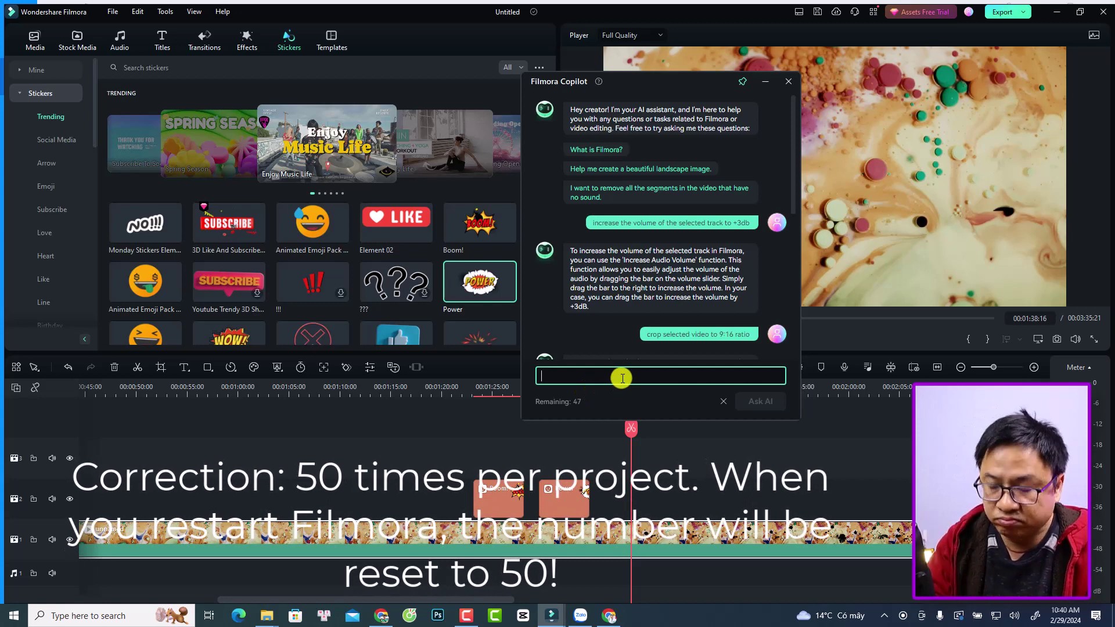
{"action": "type", "text": "how to crop this video"}
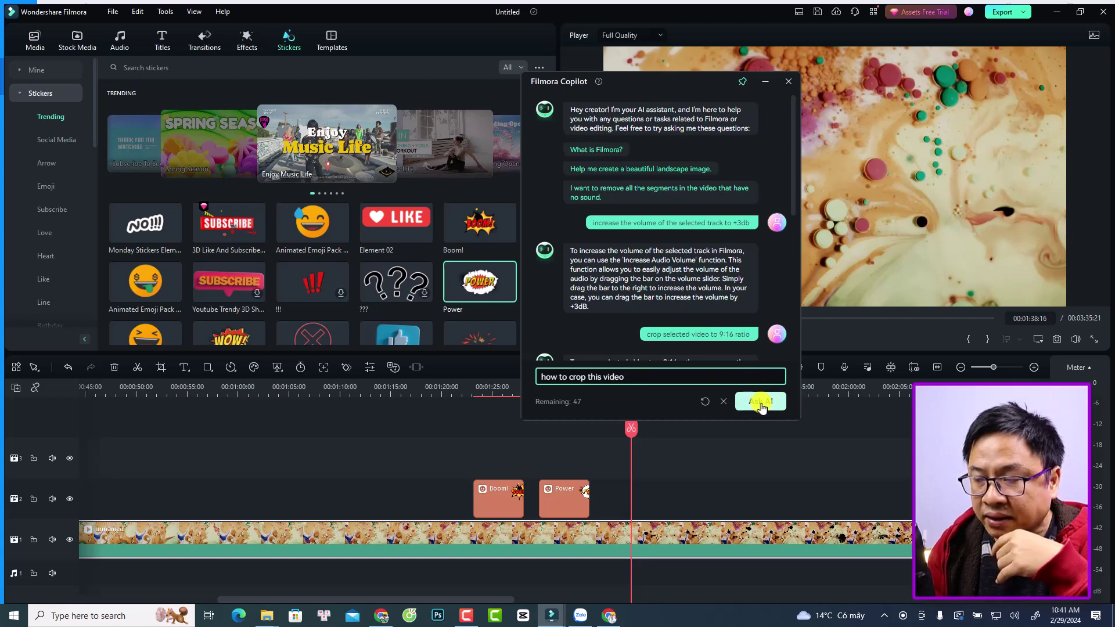
{"action": "left_click", "coordinate": [760, 402]}
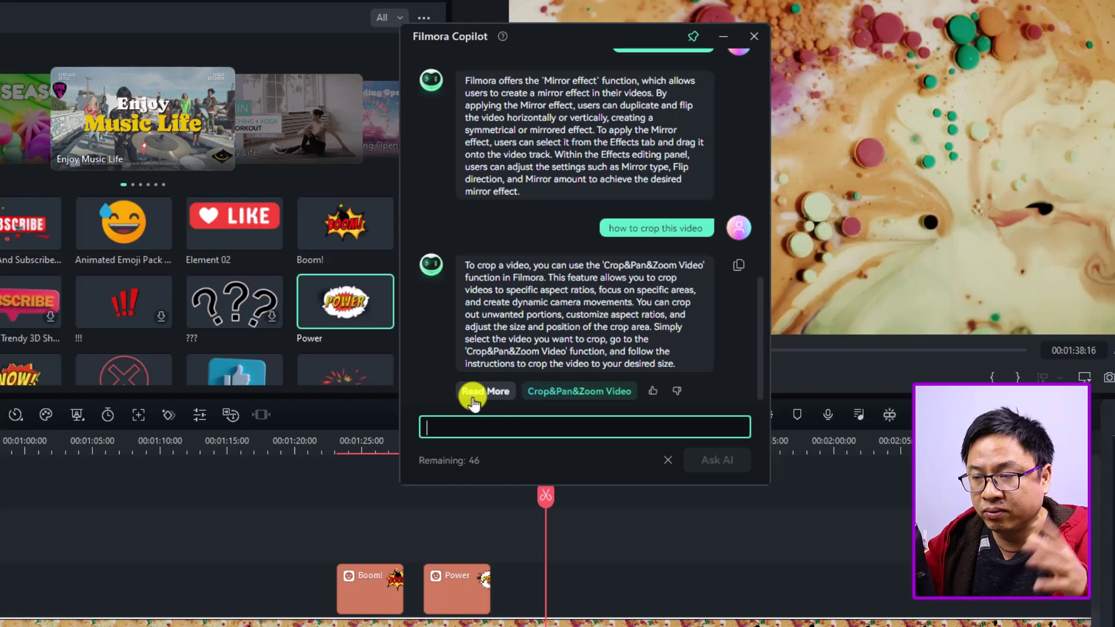
Step: Apply a 16:9 Crop&Pan&Zoom crop of 1184x666 near the frame's upper-left centre
{"action": "left_click", "coordinate": [573, 393]}
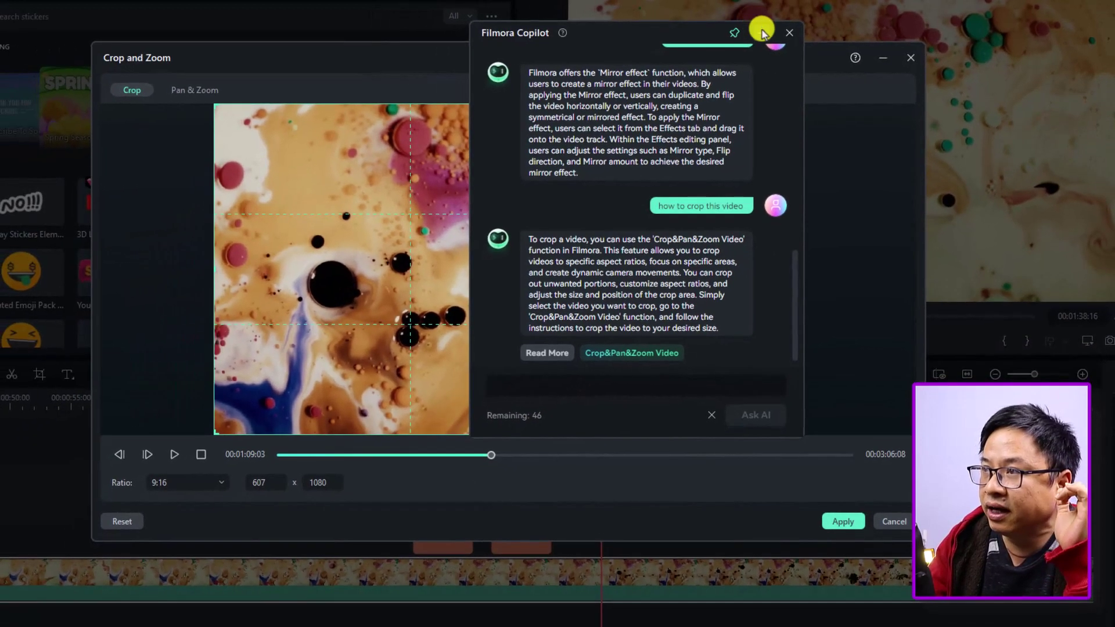
{"action": "left_click", "coordinate": [762, 33]}
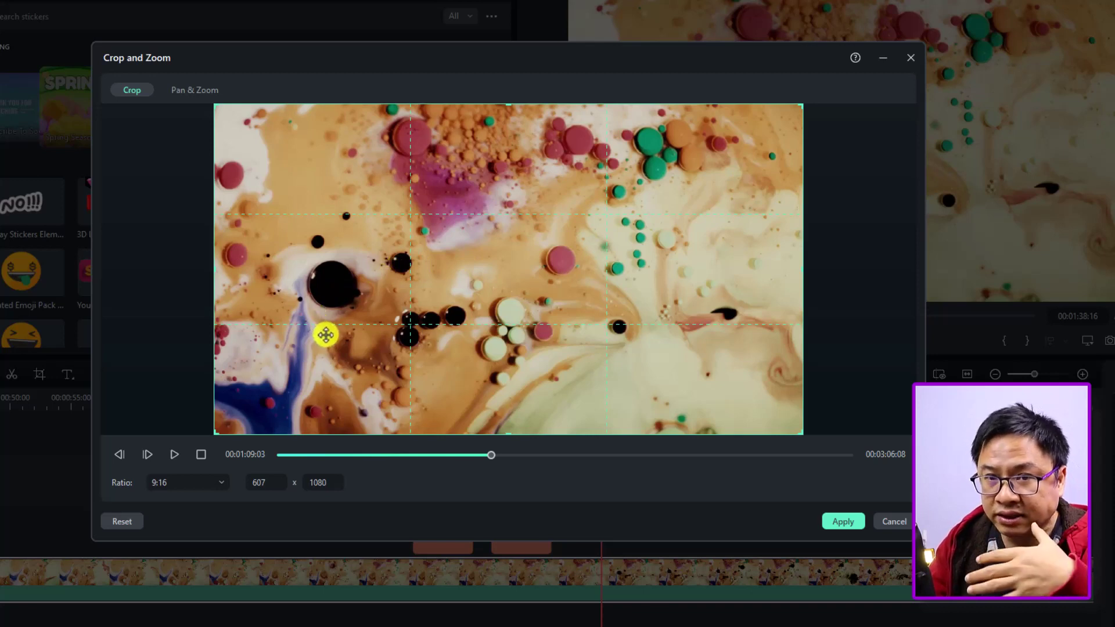
{"action": "left_click", "coordinate": [209, 482]}
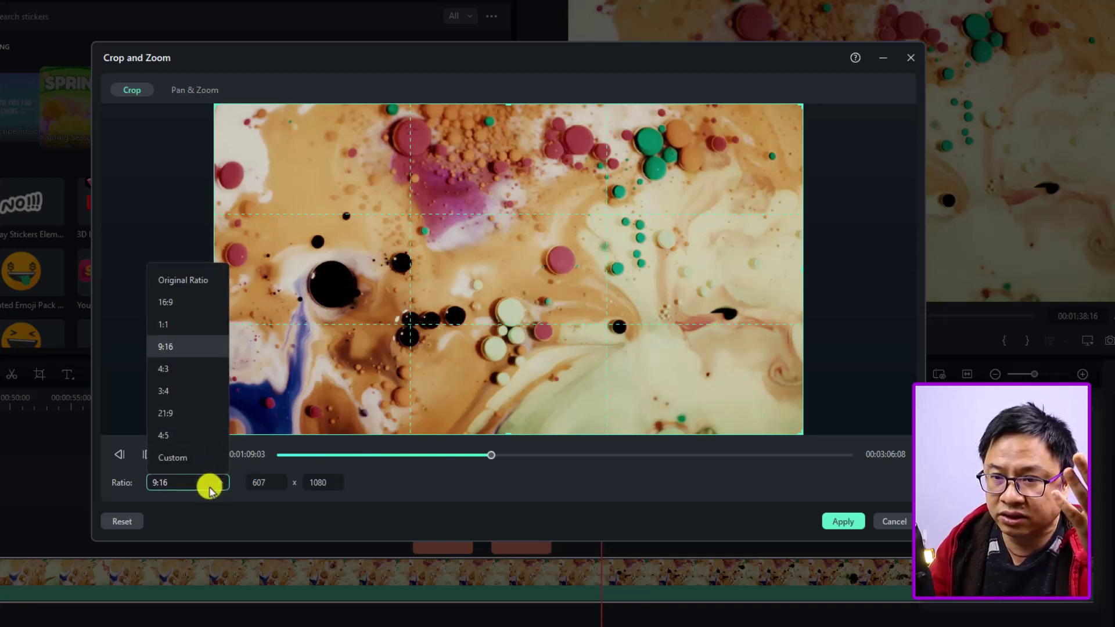
{"action": "left_click", "coordinate": [179, 303]}
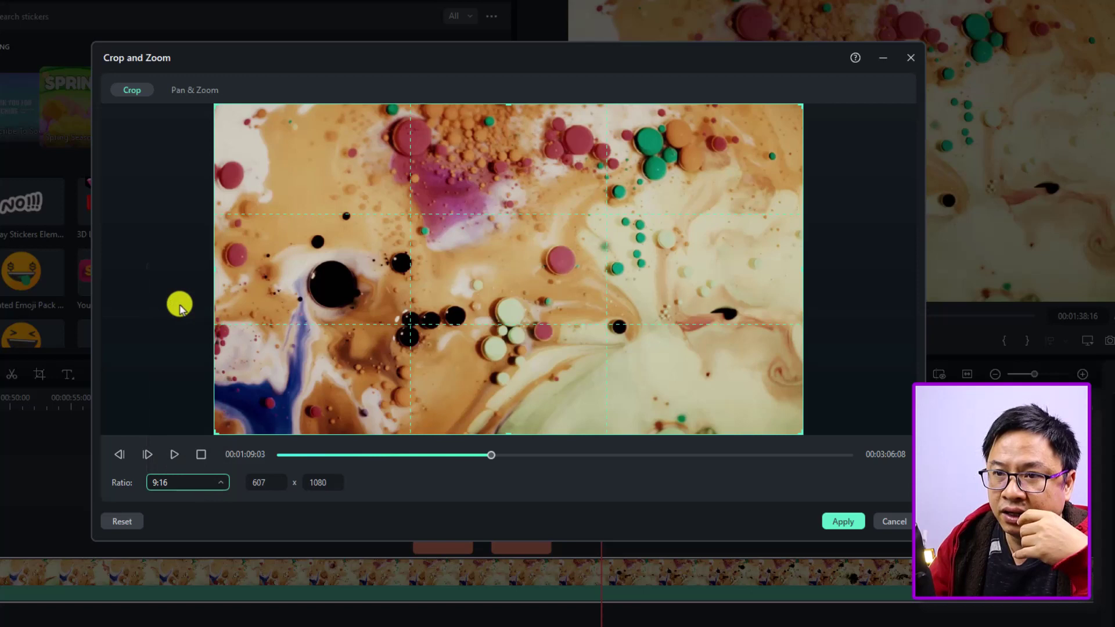
{"action": "left_click_drag", "start_coordinate": [216, 104], "coordinate": [440, 227]}
{"action": "left_click_drag", "start_coordinate": [609, 298], "coordinate": [485, 244]}
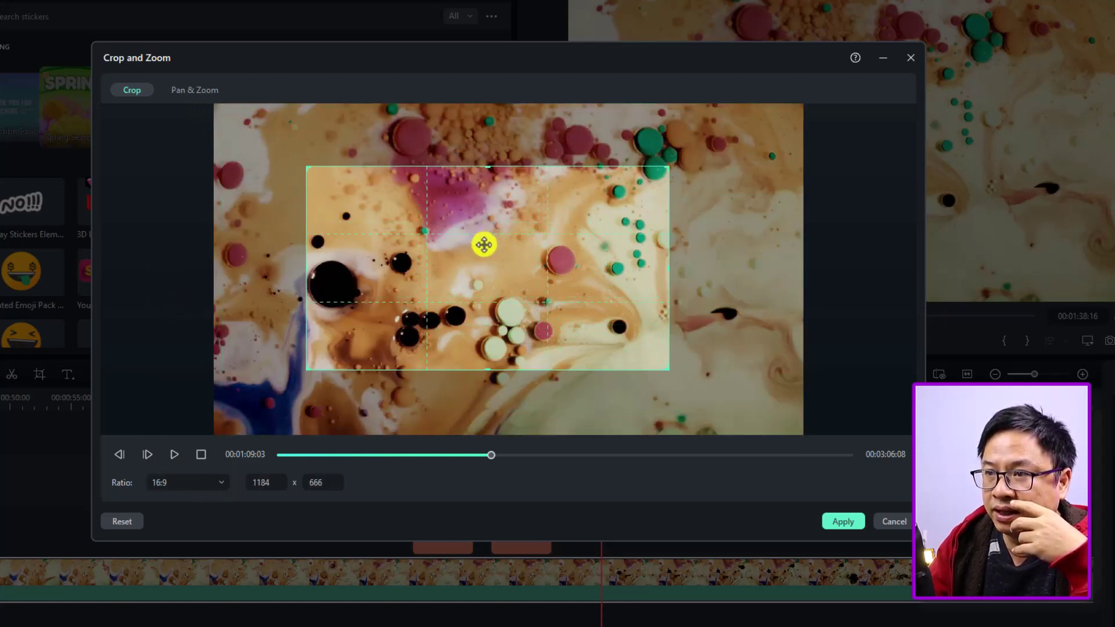
{"action": "left_click", "coordinate": [839, 523]}
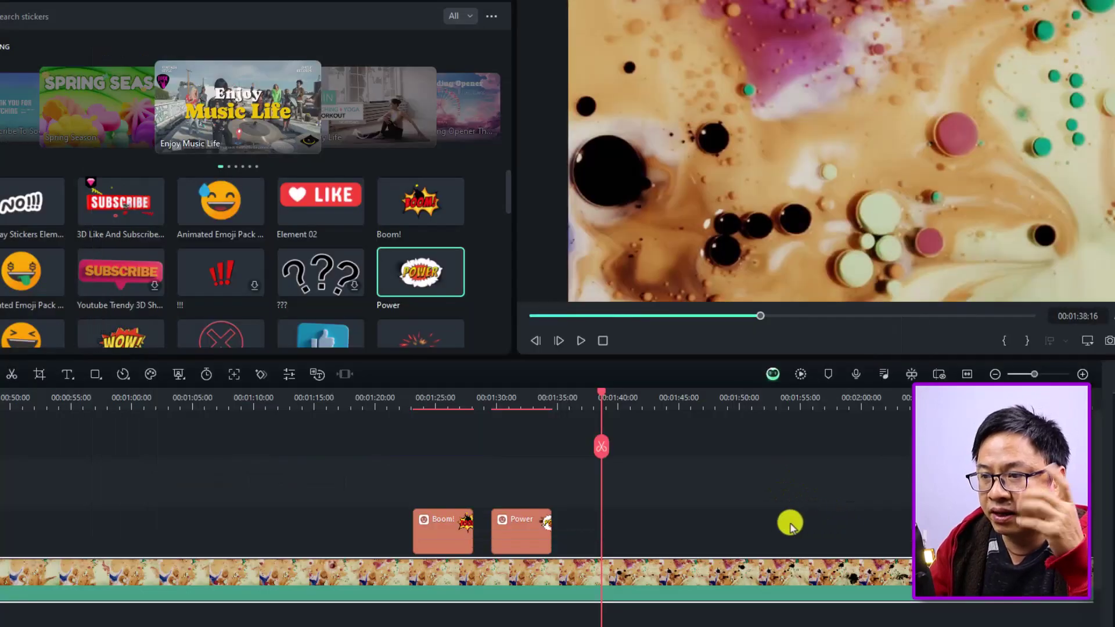
Step: Play the cropped section from 00:01:36:14 to review it, then select the opening van clip
{"action": "left_click", "coordinate": [575, 403]}
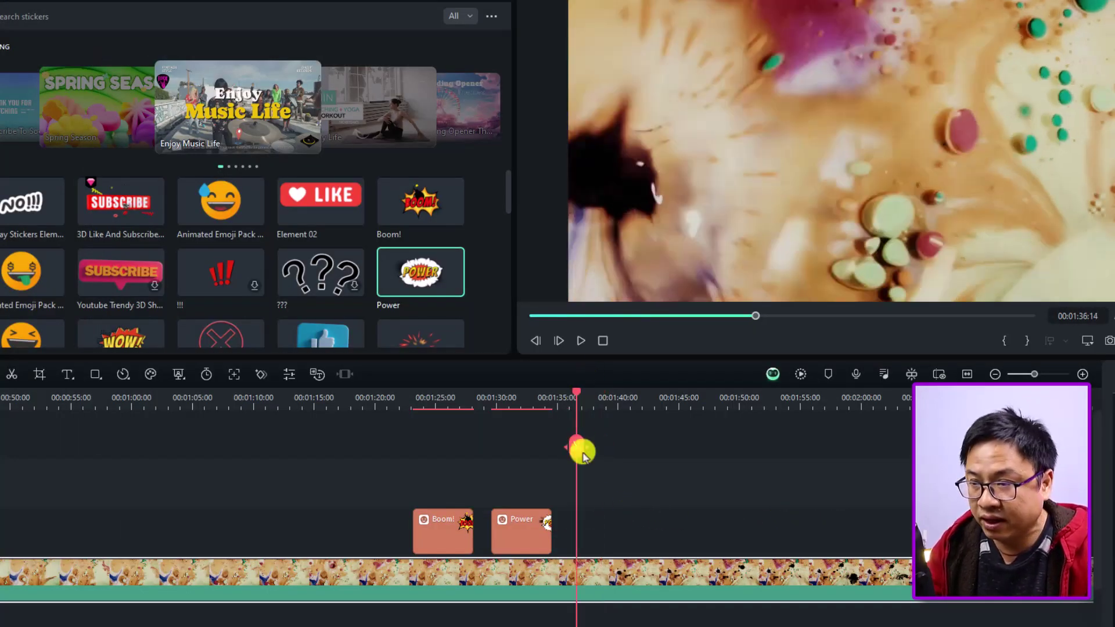
{"action": "key", "text": "space"}
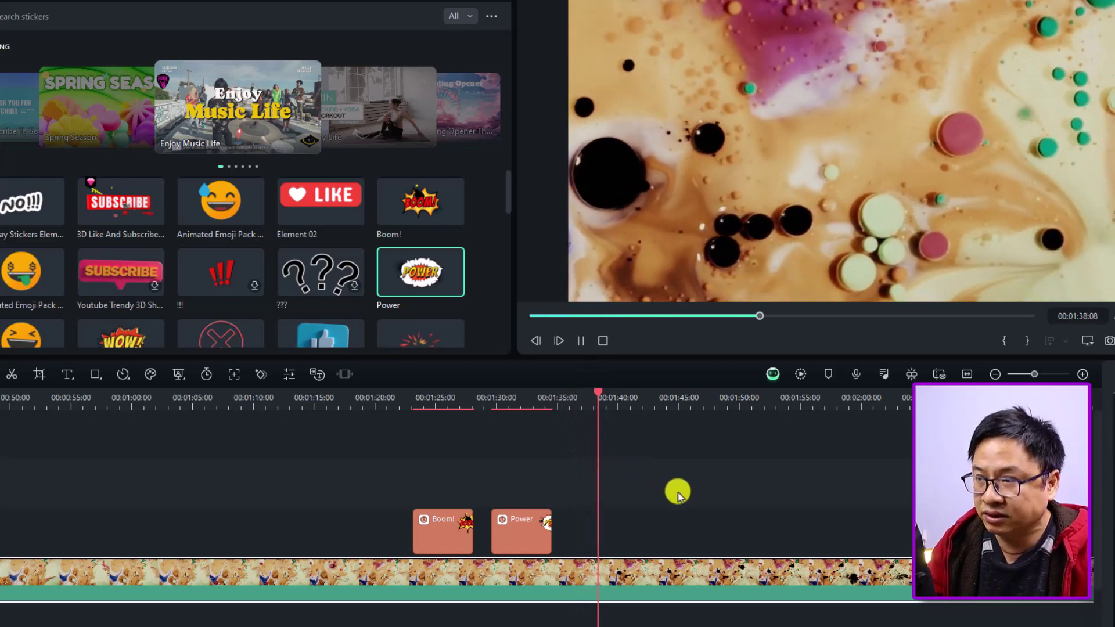
{"action": "key", "text": "space"}
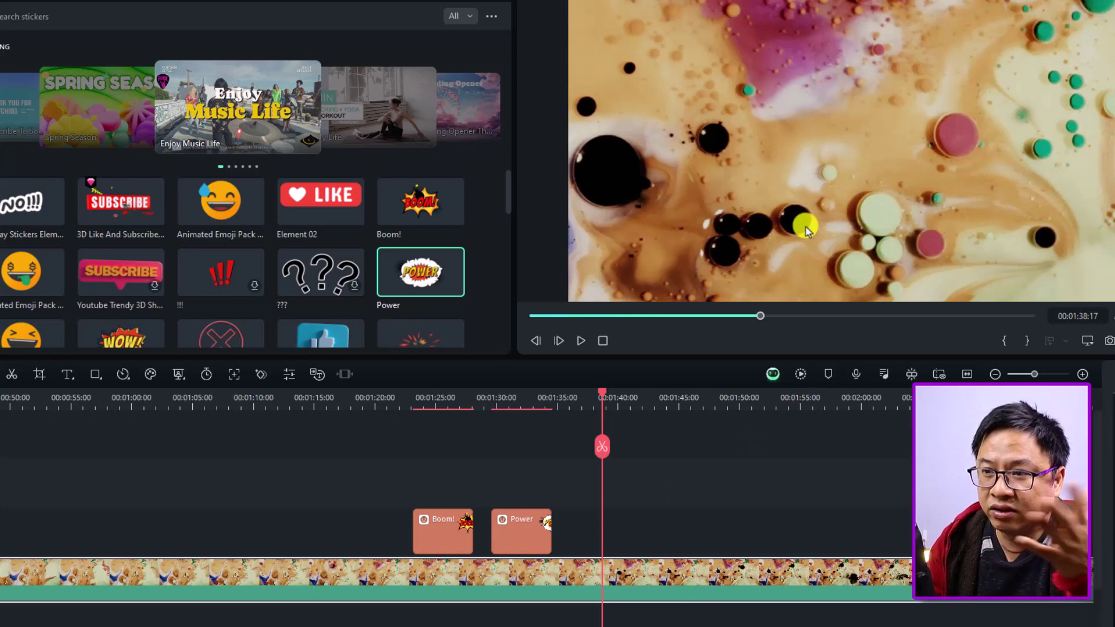
{"action": "left_click", "coordinate": [50, 577]}
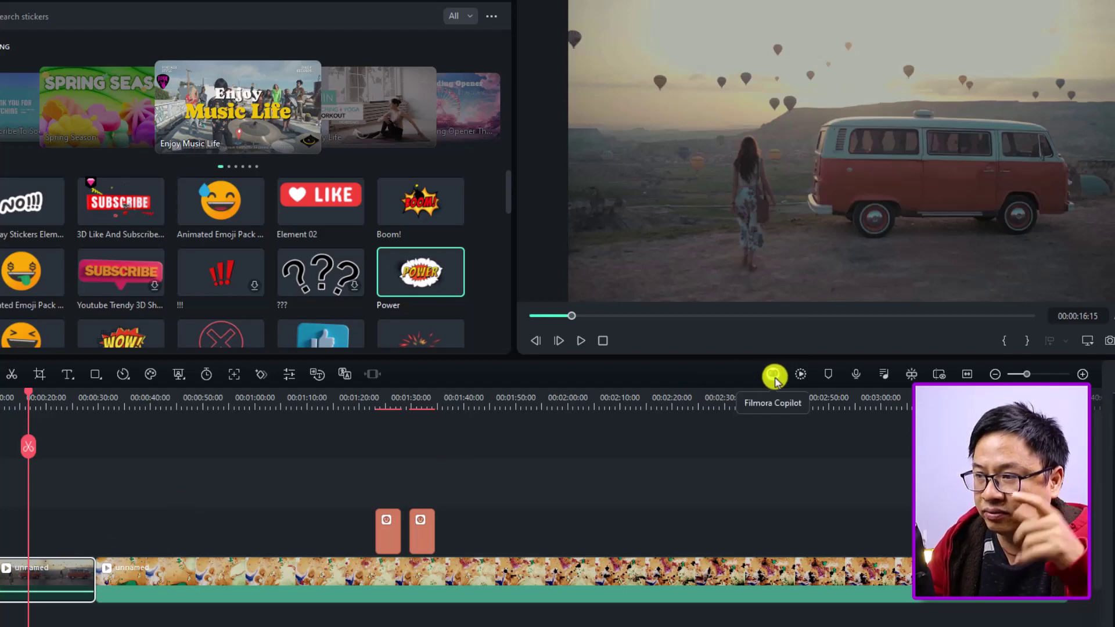
Step: Ask Copilot to colour grade the footage for a cool look and read its HSL-based advice
{"action": "left_click", "coordinate": [773, 377]}
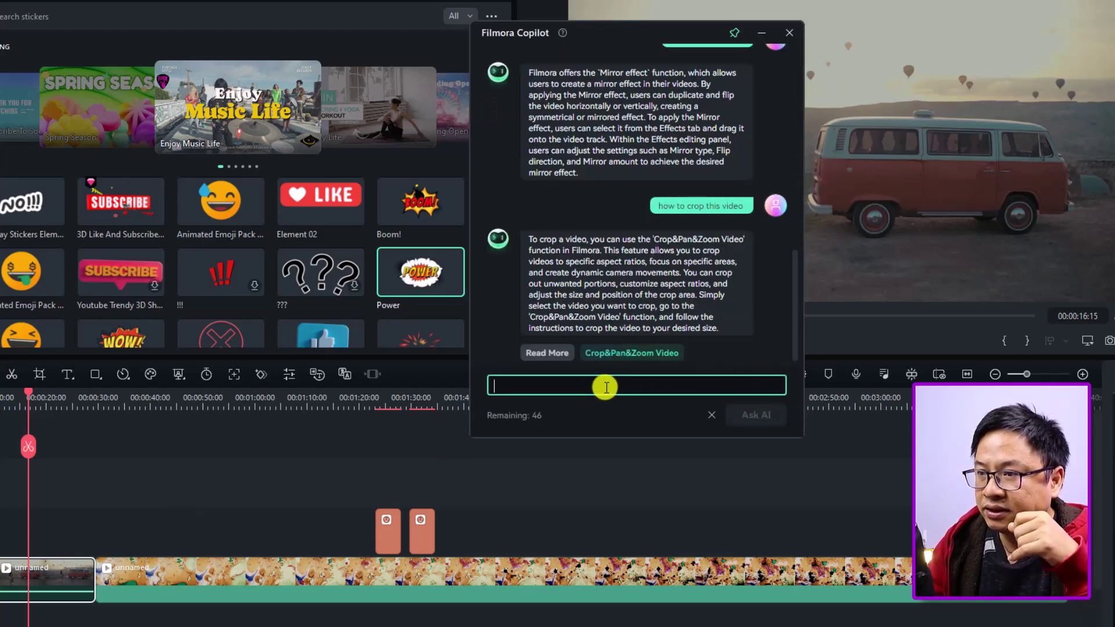
{"action": "type", "text": "help me color"}
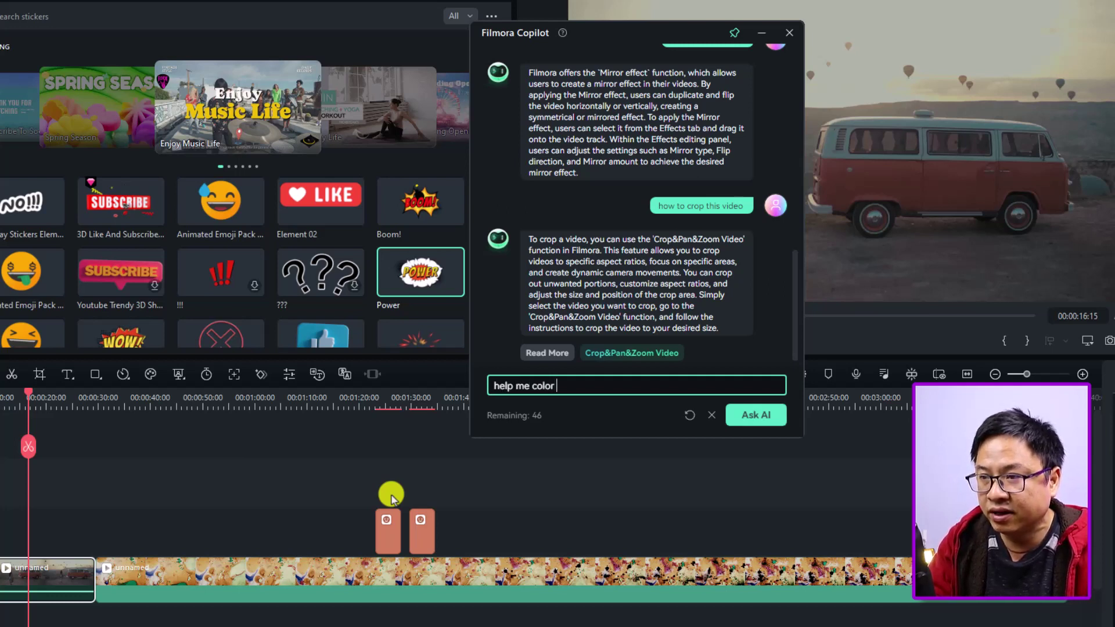
{"action": "type", "text": " grading this"}
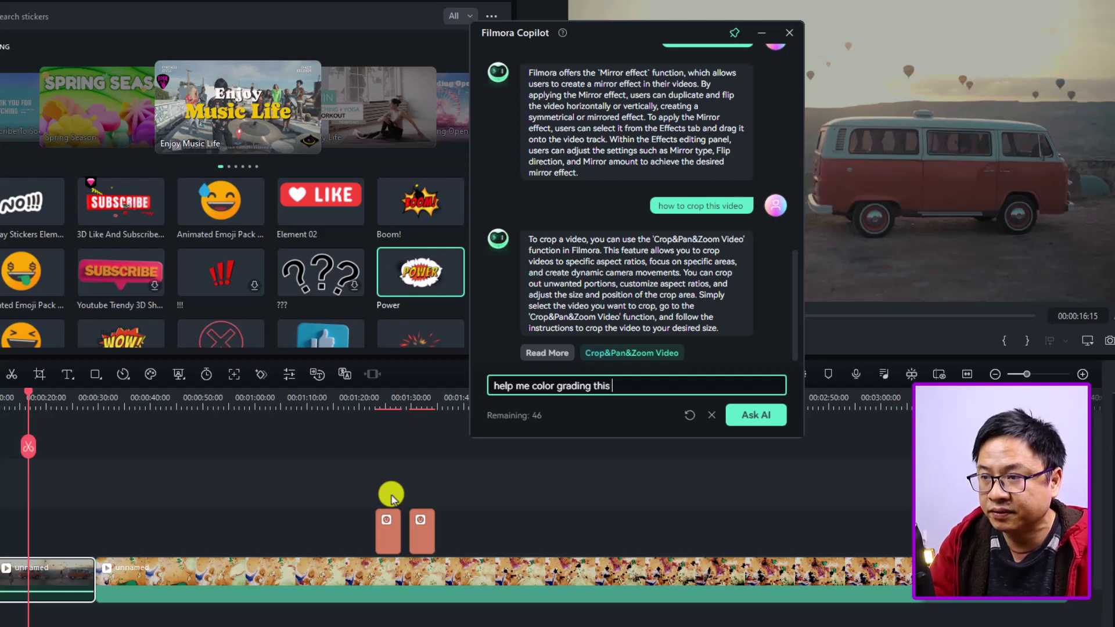
{"action": "type", "text": " foo"}
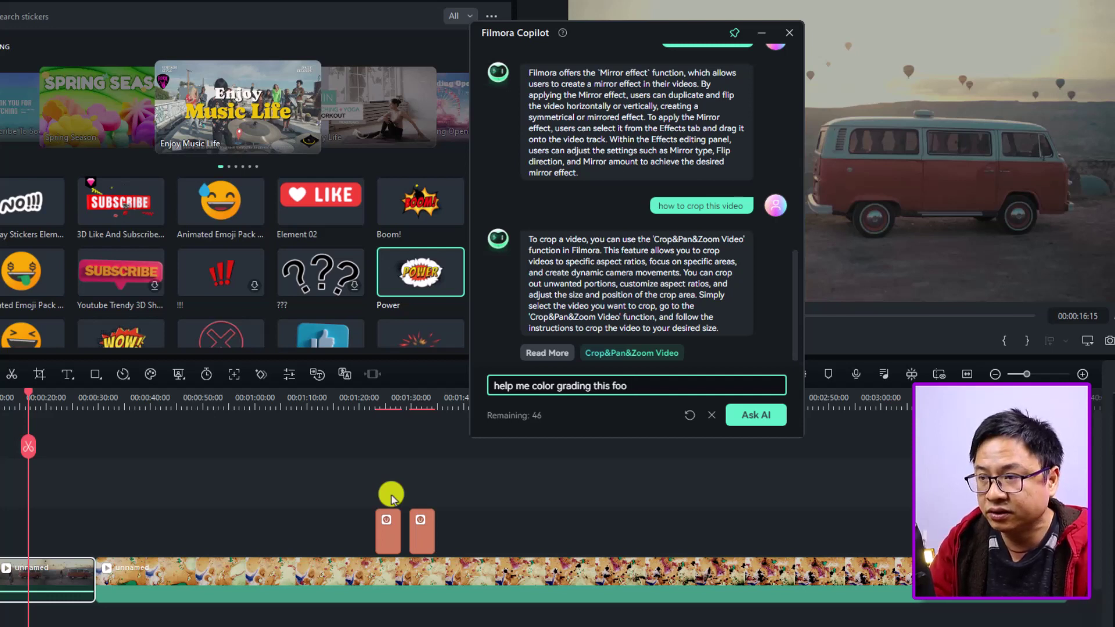
{"action": "type", "text": "otage to have "}
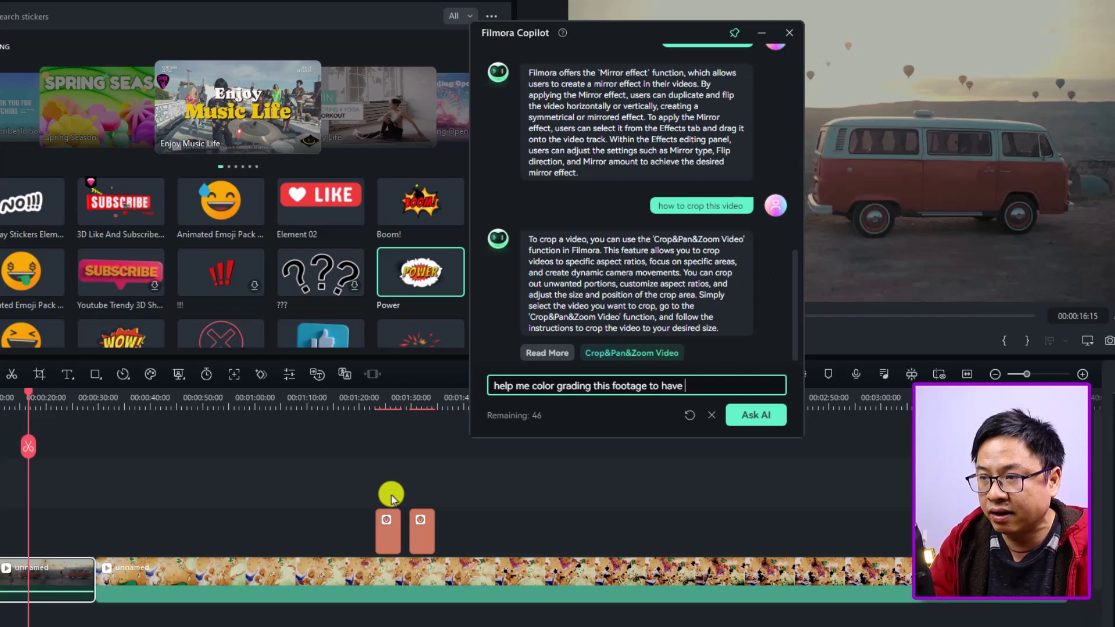
{"action": "type", "text": "a cool l"}
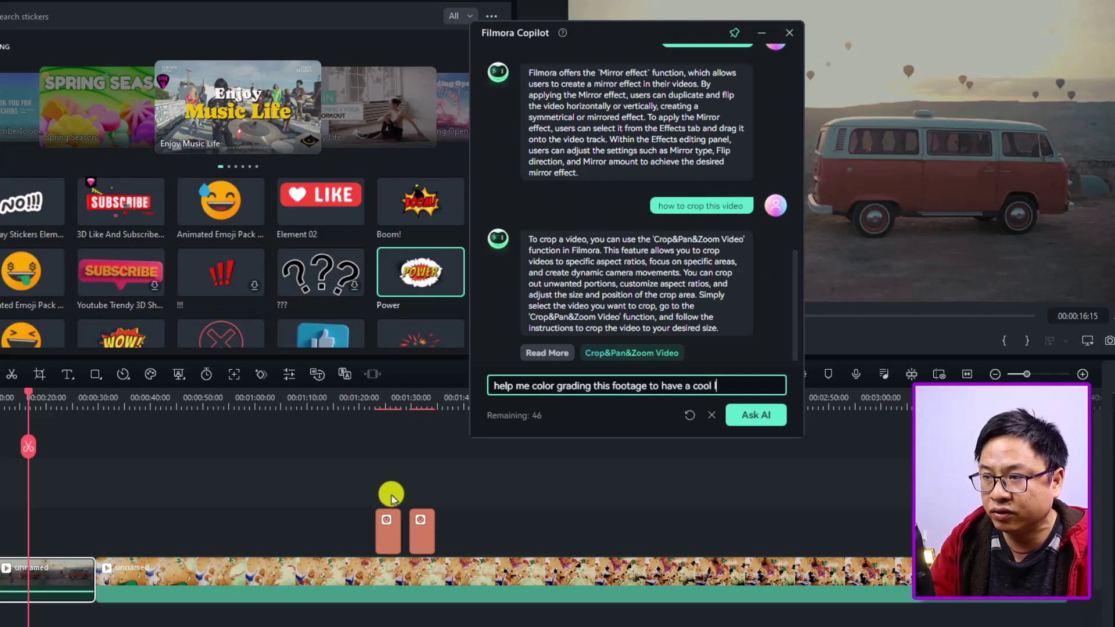
{"action": "type", "text": "ook"}
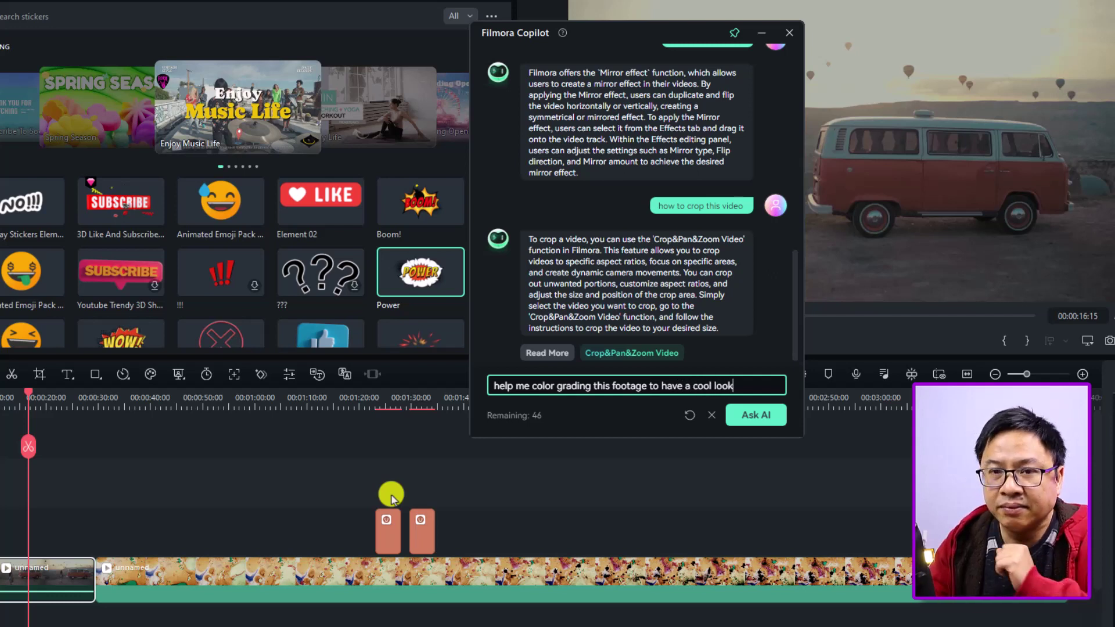
{"action": "left_click", "coordinate": [755, 415]}
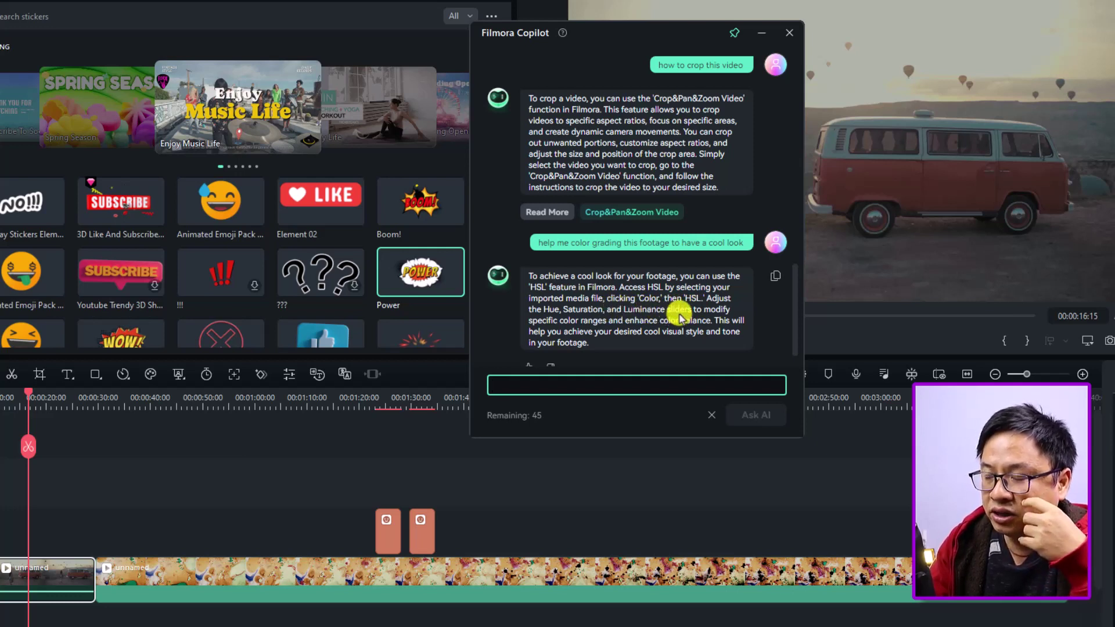
{"action": "scroll", "coordinate": [679, 316], "scroll_direction": "down", "scroll_amount": 1}
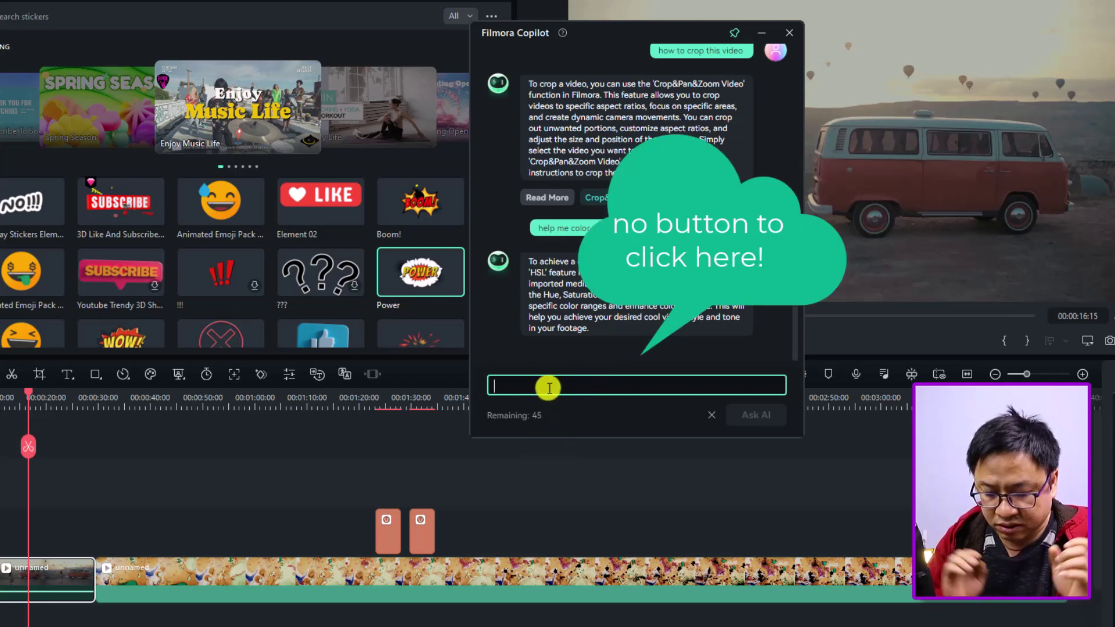
Step: Ask Copilot 'open the HSL for me', read its steps, then close the chat window
{"action": "type", "text": "open the HSL"}
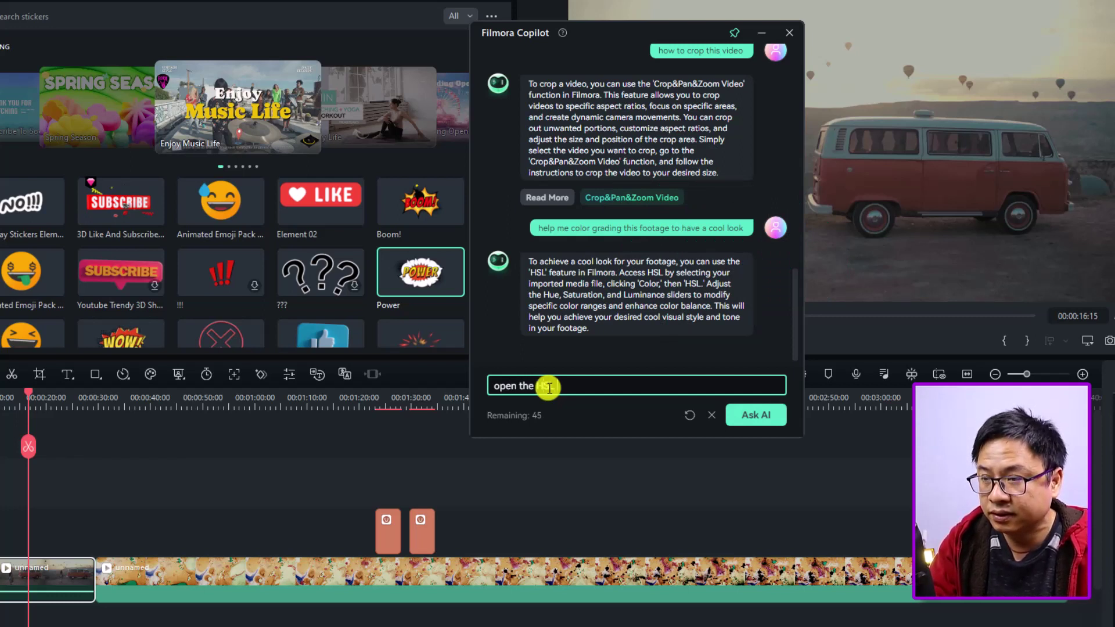
{"action": "type", "text": " for me"}
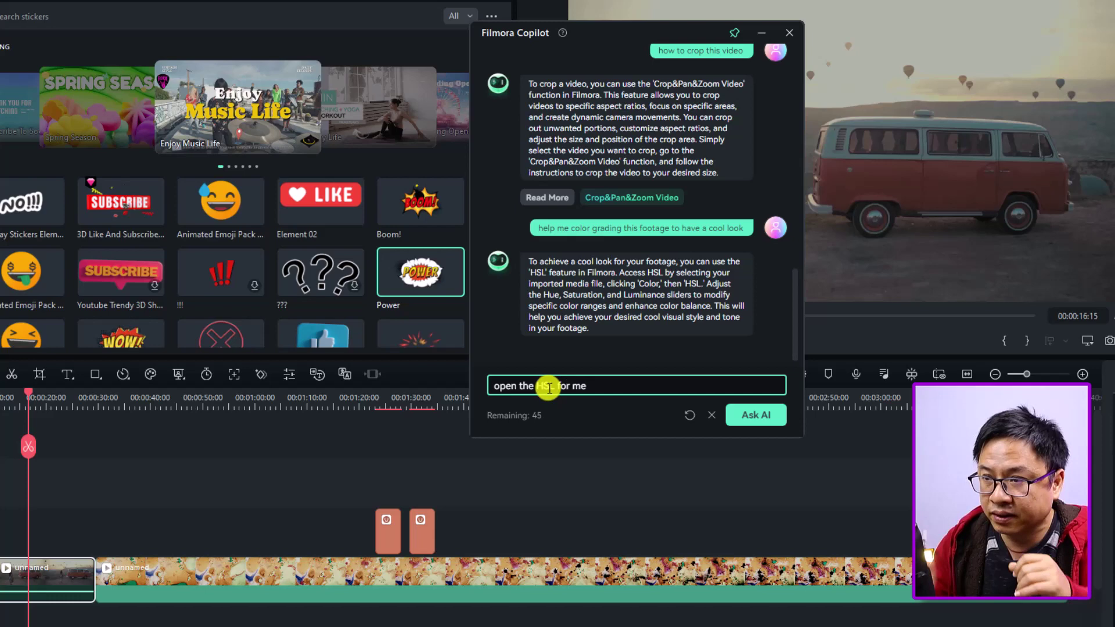
{"action": "left_click", "coordinate": [743, 414]}
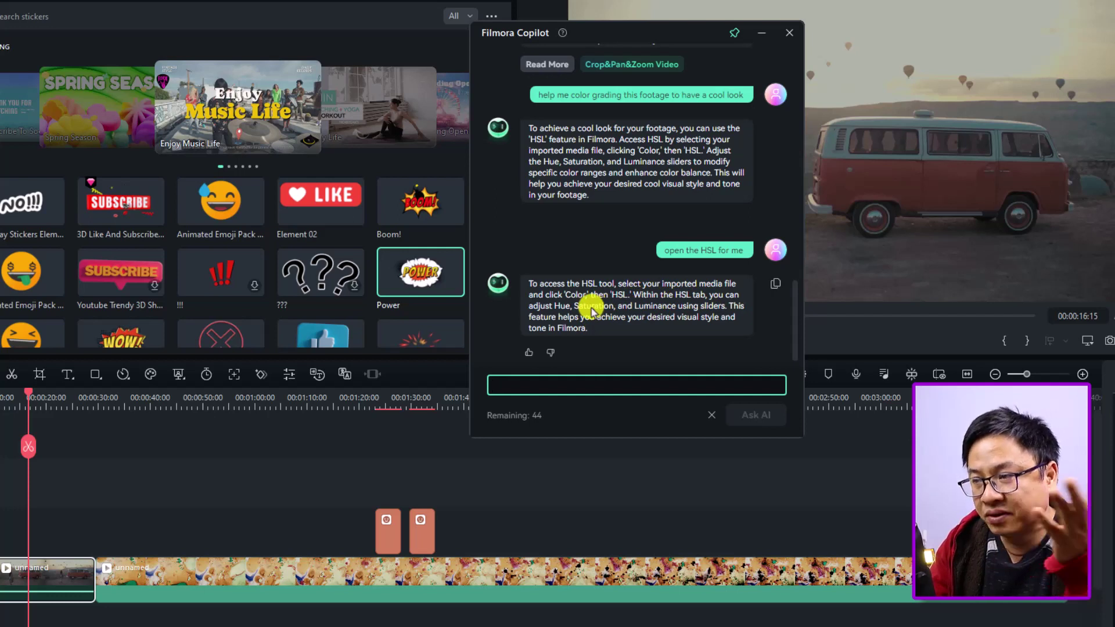
{"action": "left_click", "coordinate": [762, 32]}
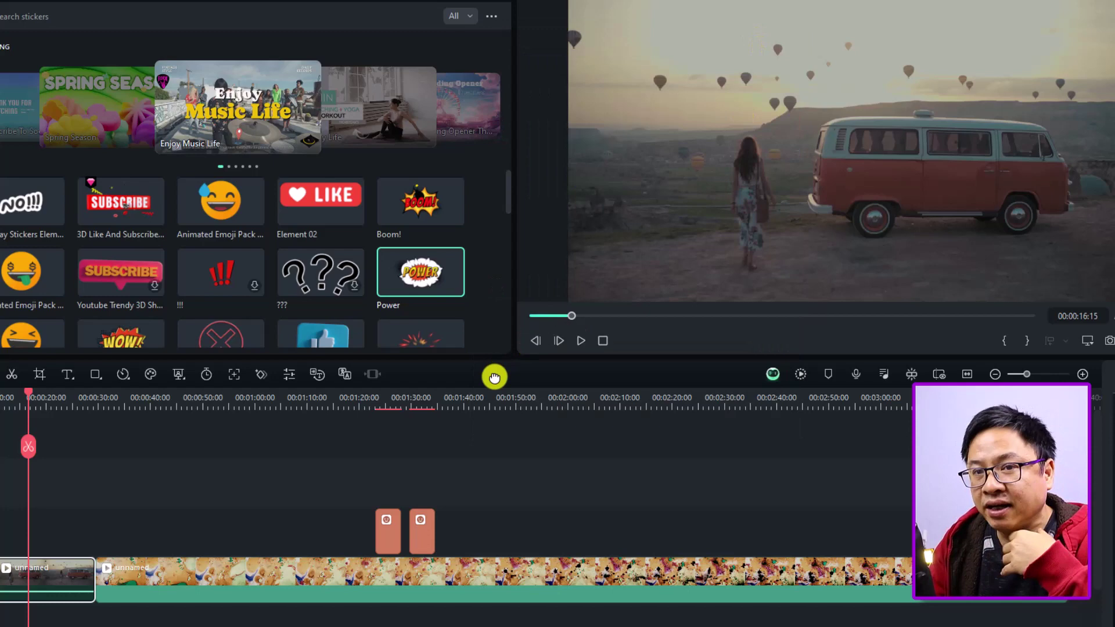
{"action": "double_click", "coordinate": [57, 577]}
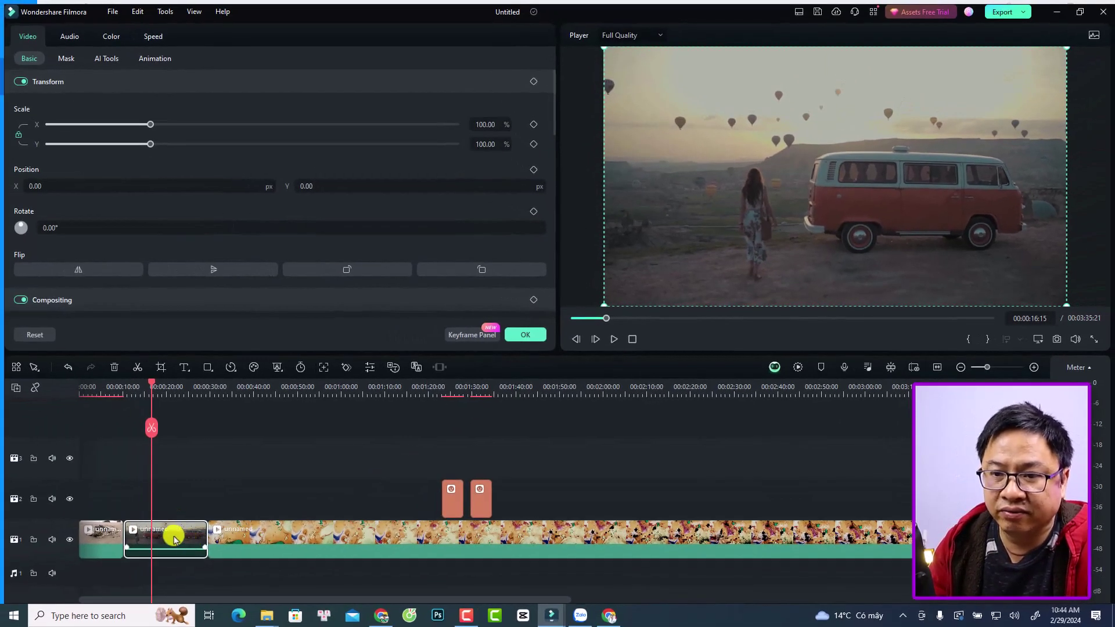
{"action": "left_click", "coordinate": [111, 39]}
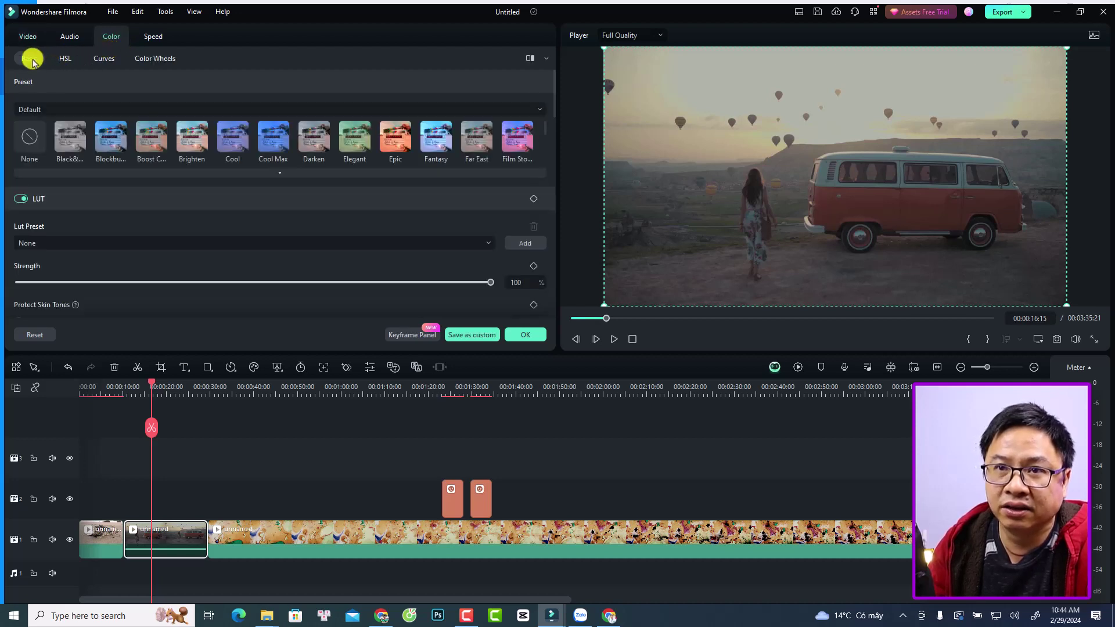
{"action": "left_click", "coordinate": [59, 61]}
{"action": "left_click", "coordinate": [104, 59]}
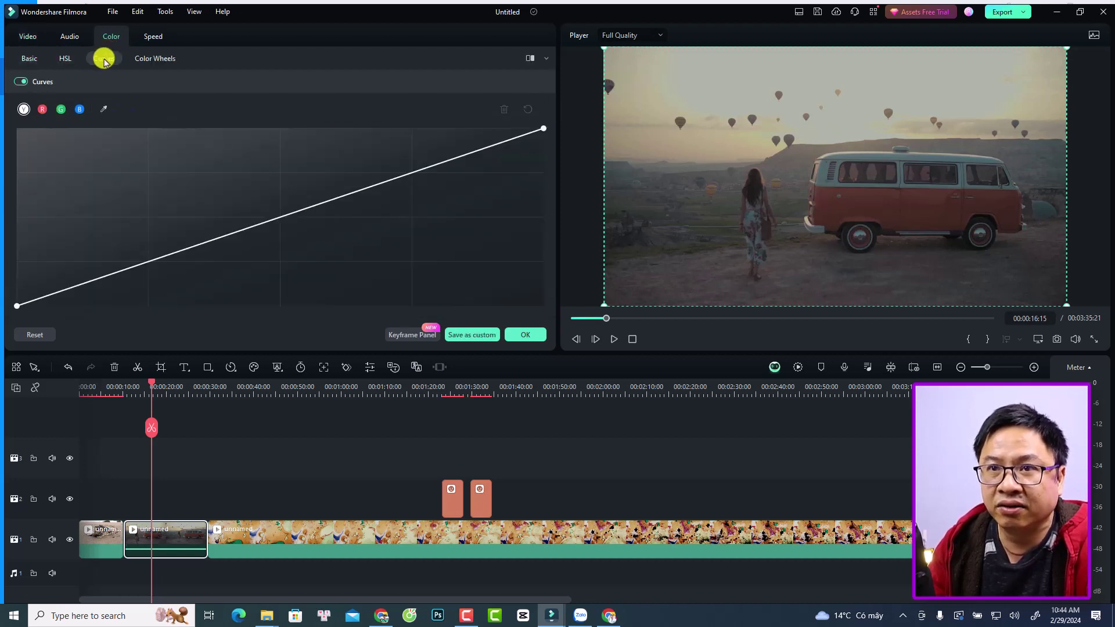
{"action": "left_click", "coordinate": [148, 61]}
{"action": "left_click", "coordinate": [104, 59]}
{"action": "left_click", "coordinate": [65, 58]}
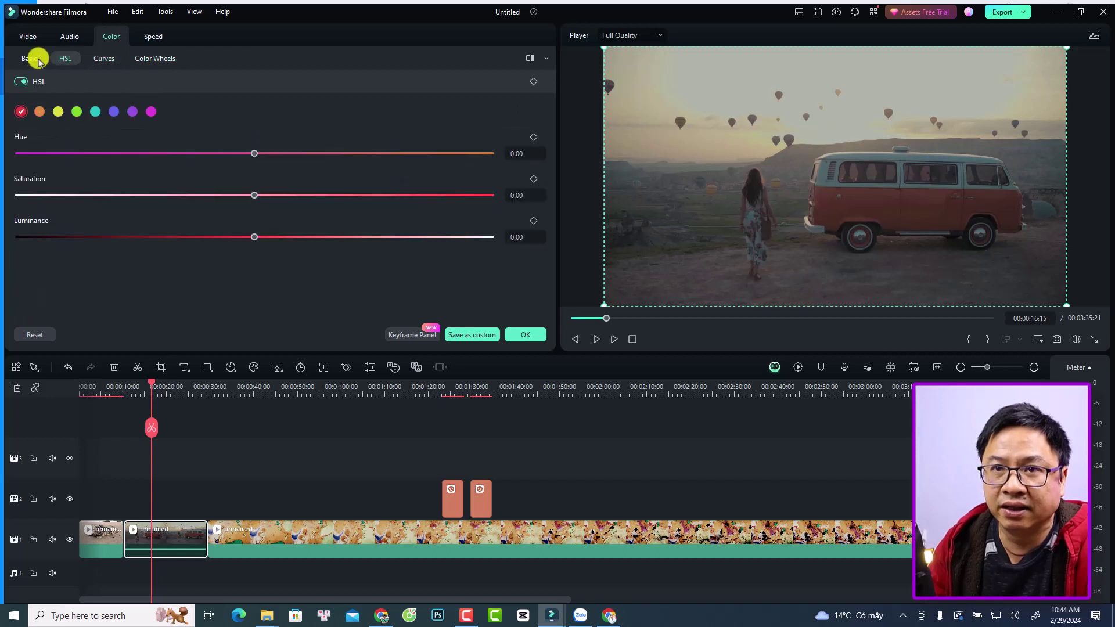
{"action": "left_click", "coordinate": [30, 59]}
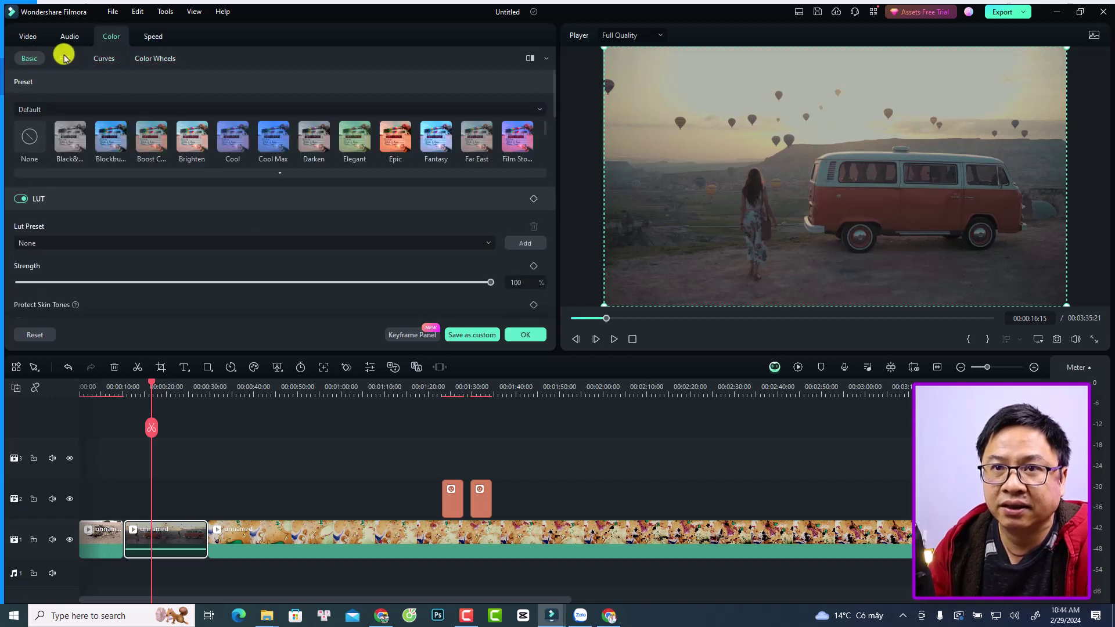
{"action": "left_click", "coordinate": [528, 335]}
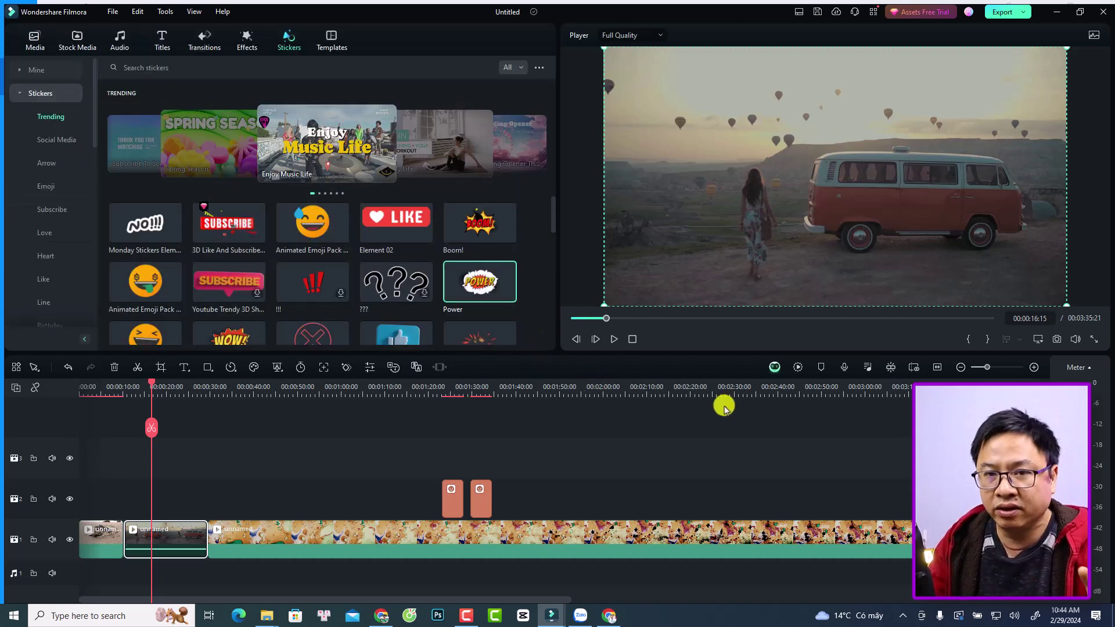
Step: Place 'Ceeling like Ibiza' from Trending music on the audio track and adjust its position under the video
{"action": "left_click", "coordinate": [119, 41]}
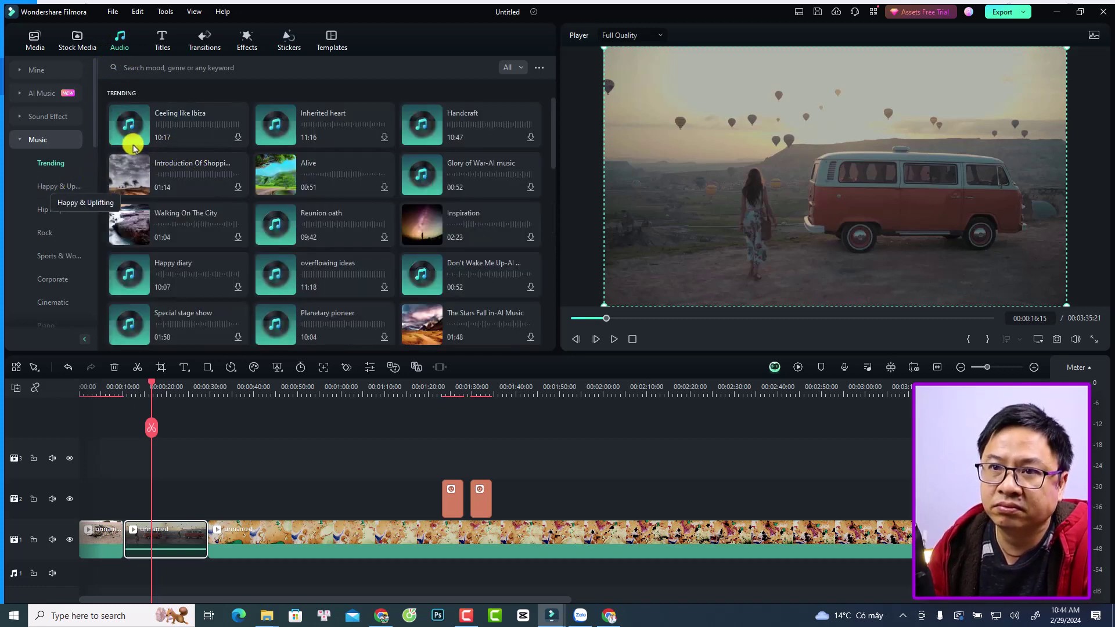
{"action": "left_click_drag", "start_coordinate": [148, 159], "coordinate": [544, 572]}
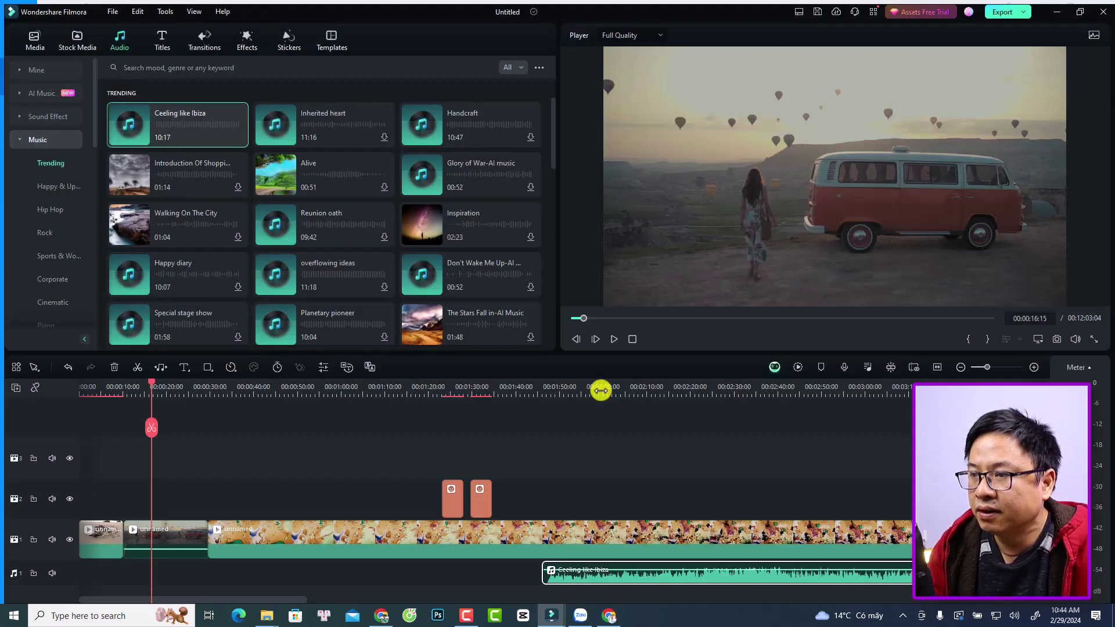
{"action": "left_click", "coordinate": [601, 390]}
{"action": "scroll", "coordinate": [723, 546], "scroll_direction": "down", "scroll_amount": 3}
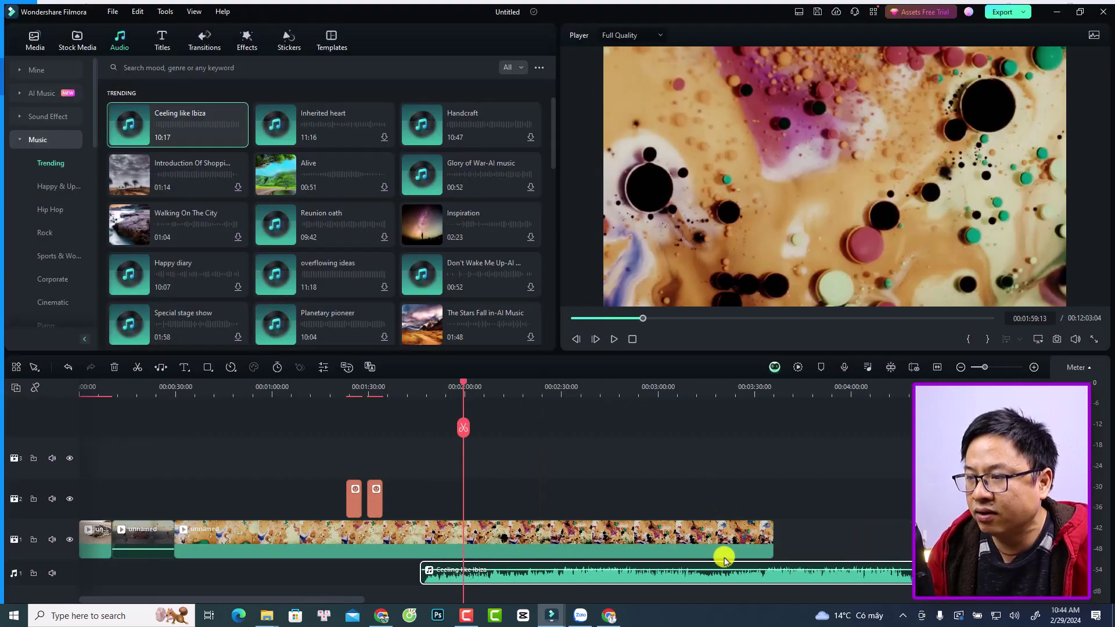
{"action": "left_click_drag", "start_coordinate": [677, 577], "coordinate": [846, 577]}
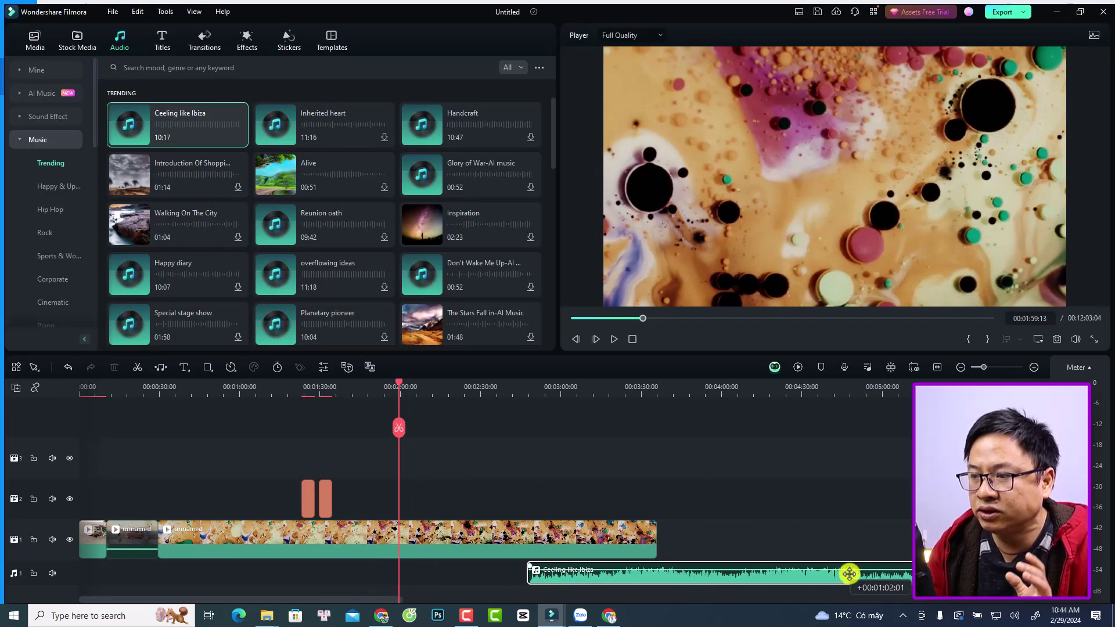
{"action": "scroll", "coordinate": [685, 575], "scroll_direction": "down", "scroll_amount": 1}
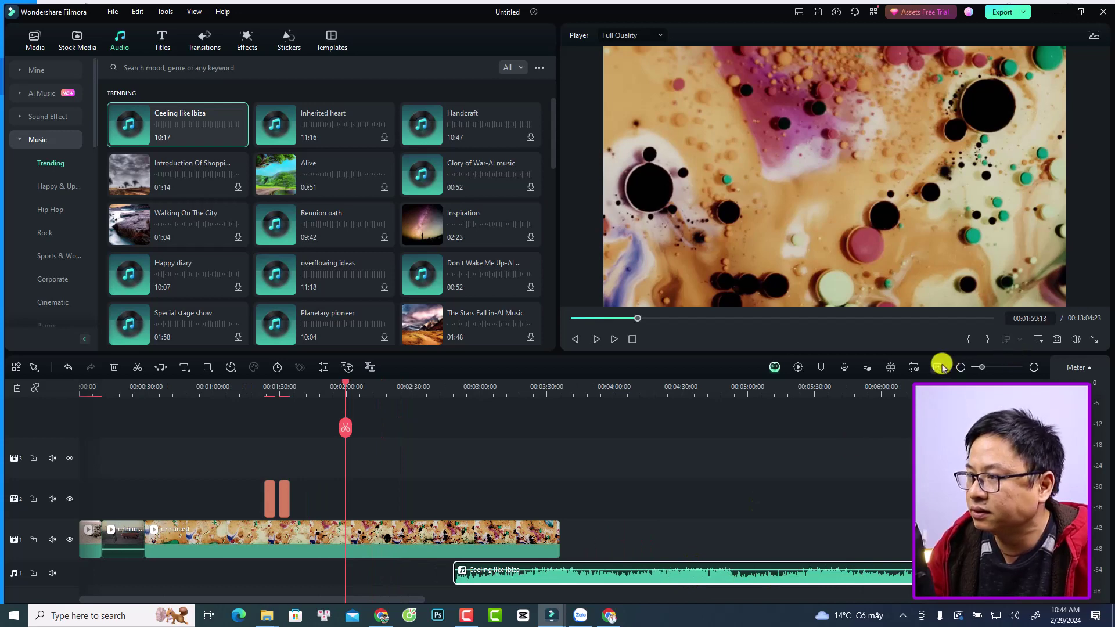
{"action": "left_click", "coordinate": [936, 367]}
{"action": "left_click_drag", "start_coordinate": [634, 577], "coordinate": [593, 580]}
{"action": "left_click", "coordinate": [468, 388]}
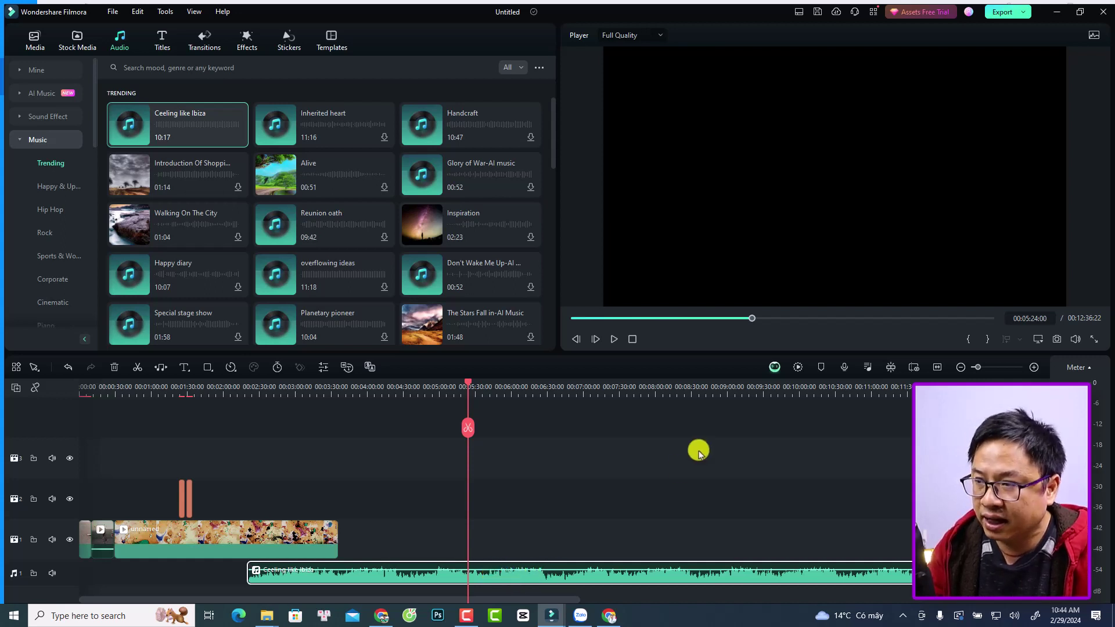
Step: Ask Copilot 'help me increase the volume by 4db' and get its Increase Audio Volume answer
{"action": "left_click", "coordinate": [776, 368]}
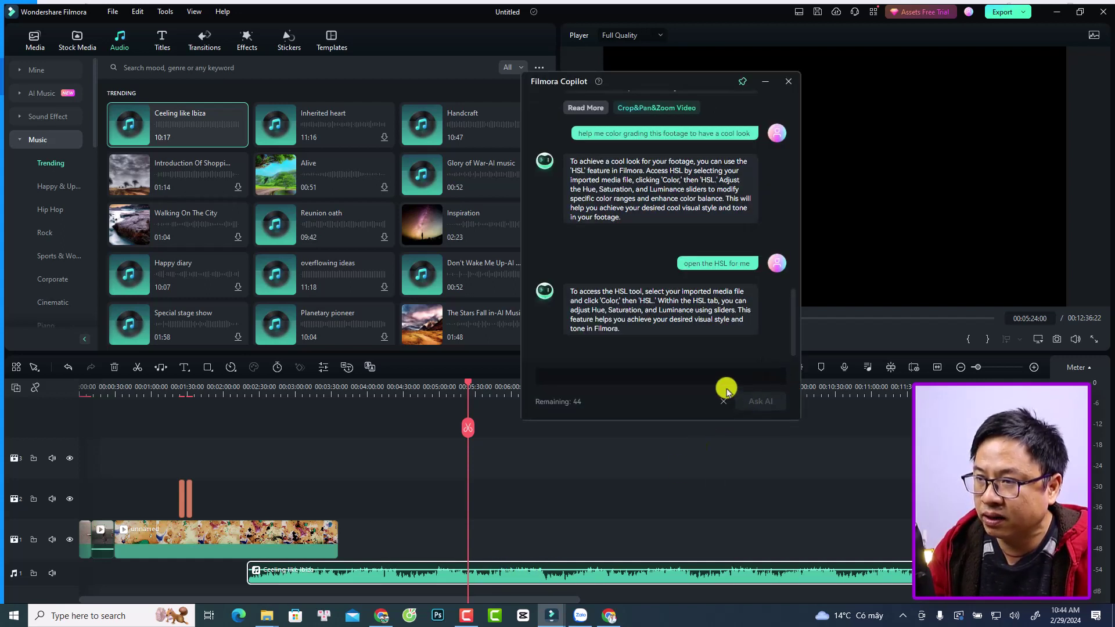
{"action": "left_click", "coordinate": [617, 377]}
{"action": "type", "text": "help me increase"}
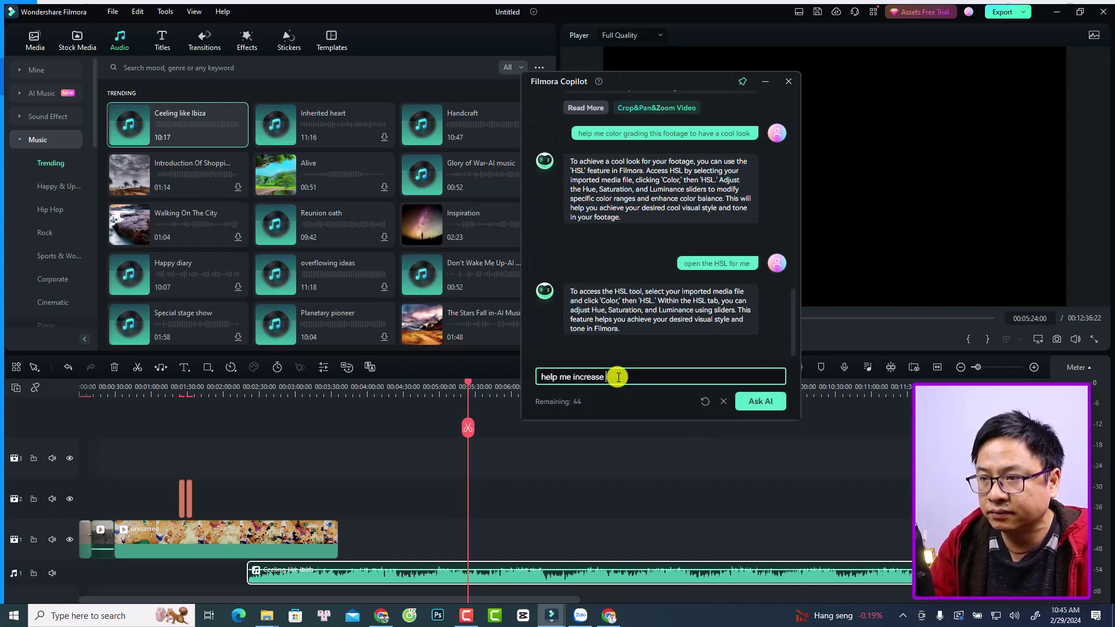
{"action": "type", "text": "the volume by 4db"}
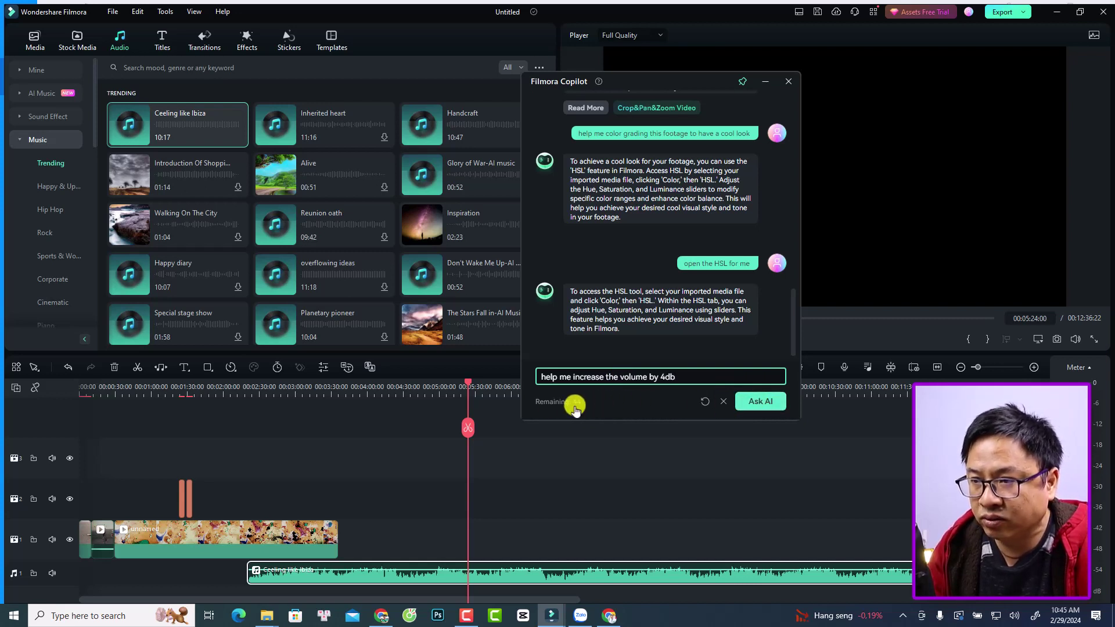
{"action": "left_click", "coordinate": [760, 401]}
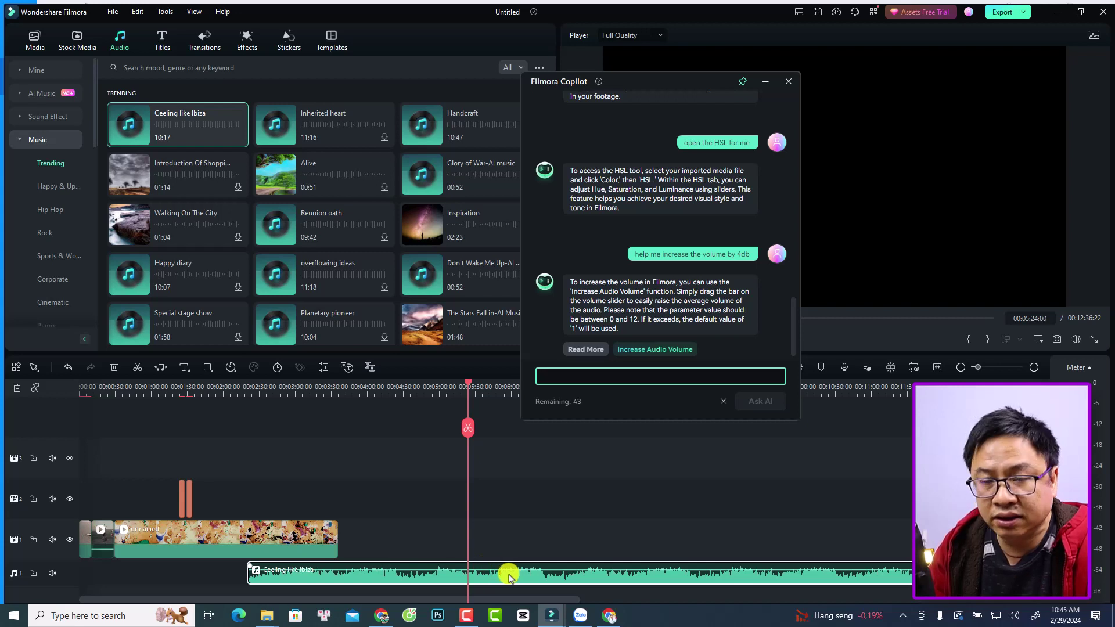
Step: Open the Ceeling like Ibiza clip's audio settings and boost its volume to 4.00 dB via Copilot
{"action": "left_click", "coordinate": [488, 584]}
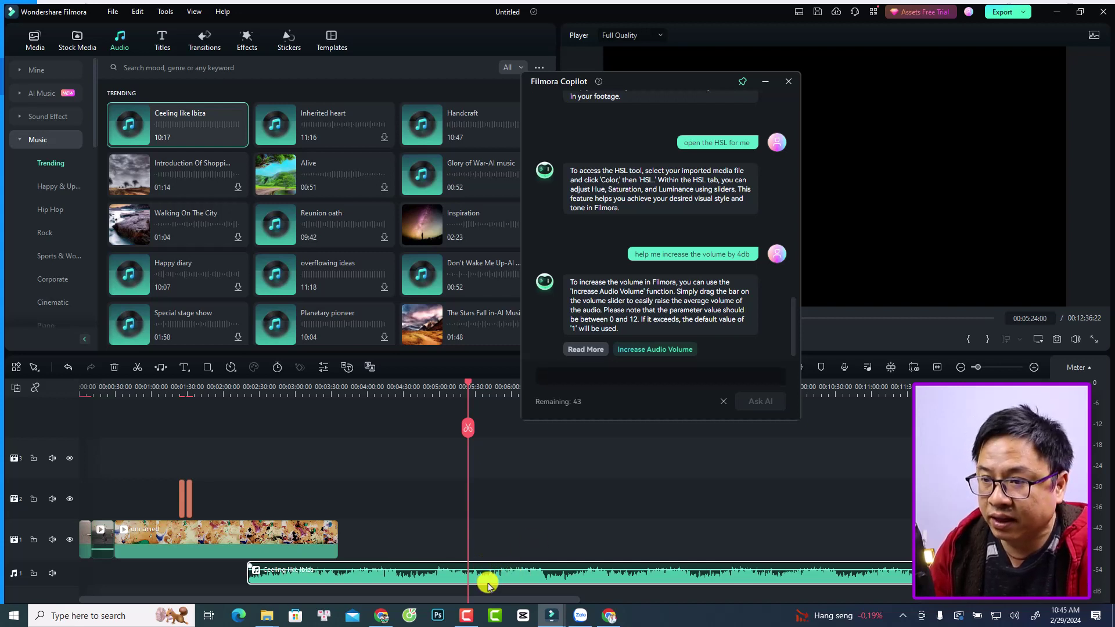
{"action": "double_click", "coordinate": [487, 584]}
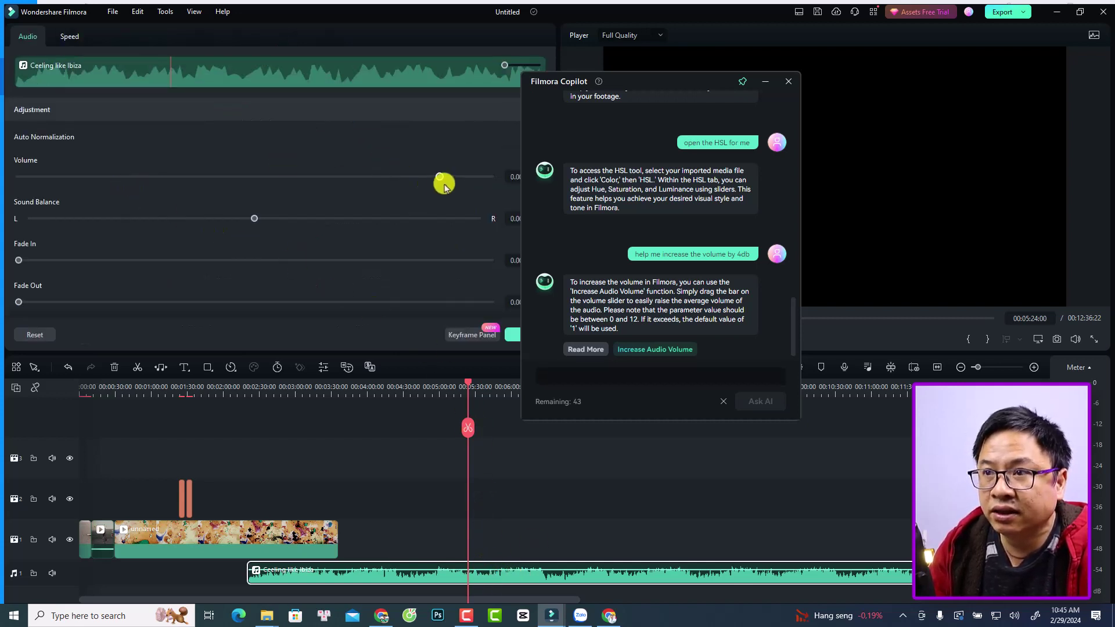
{"action": "left_click_drag", "start_coordinate": [624, 81], "coordinate": [743, 72]}
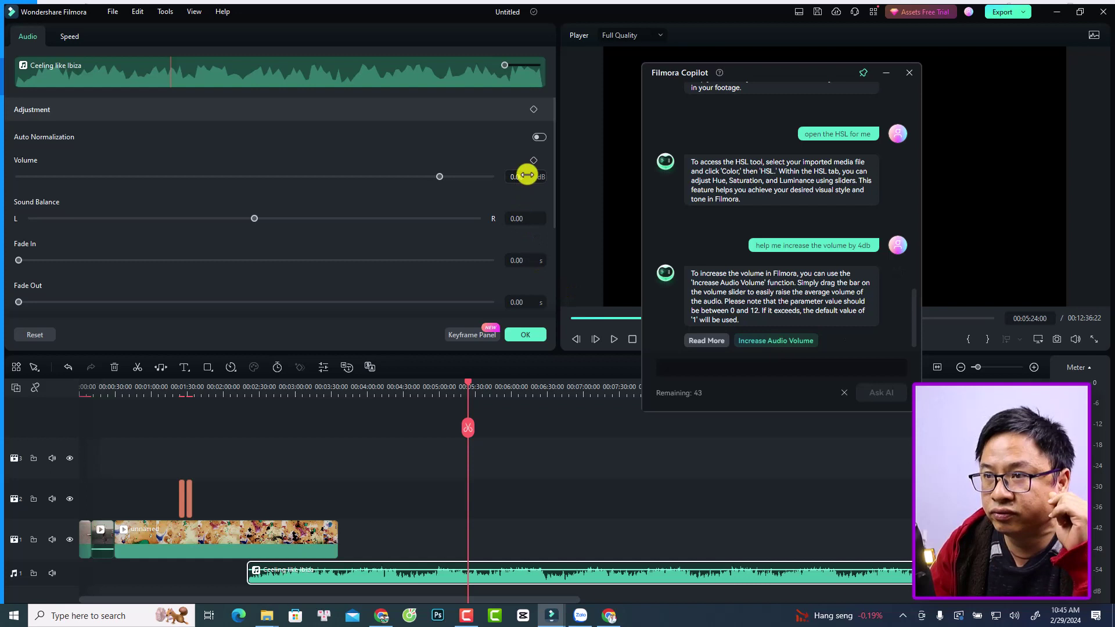
{"action": "left_click", "coordinate": [777, 341]}
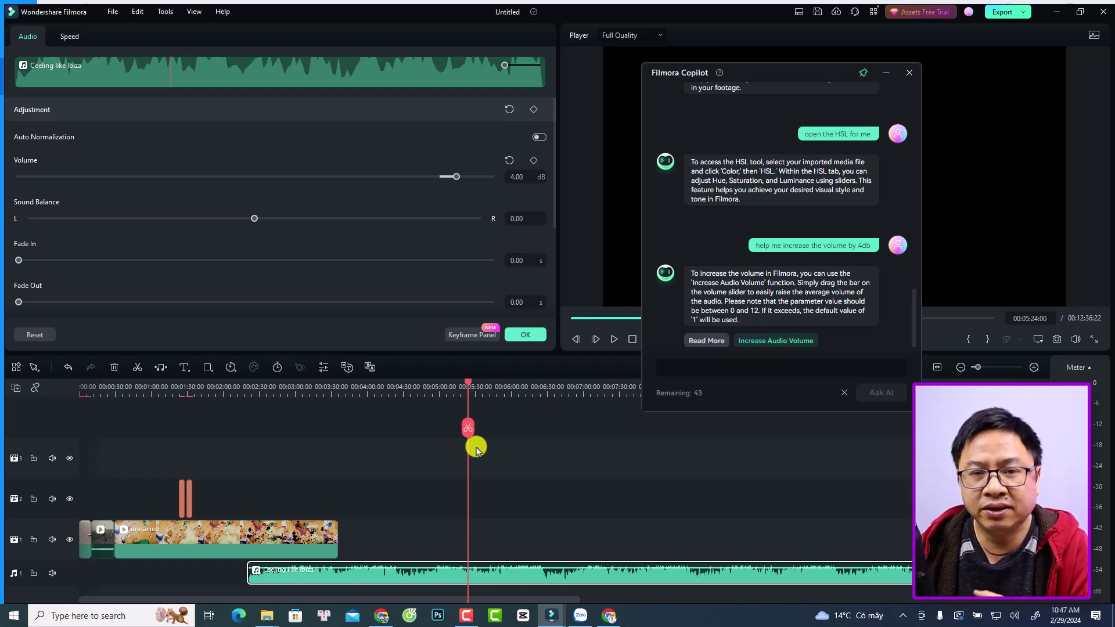
Step: Deselect the music clip to close its audio settings and return to the Trending library
{"action": "left_click", "coordinate": [477, 450]}
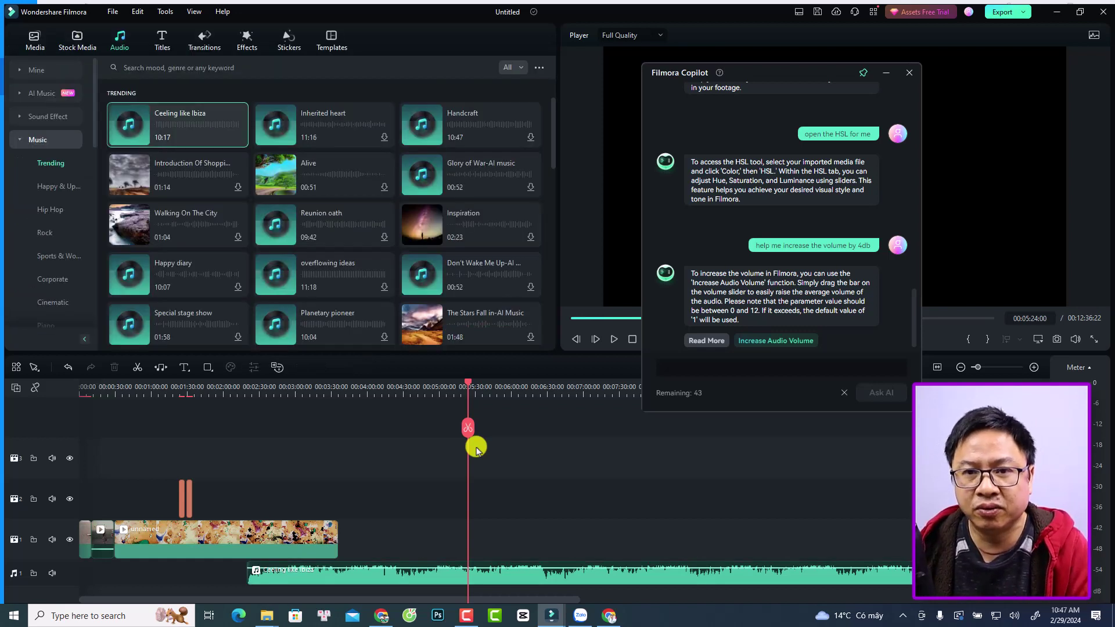